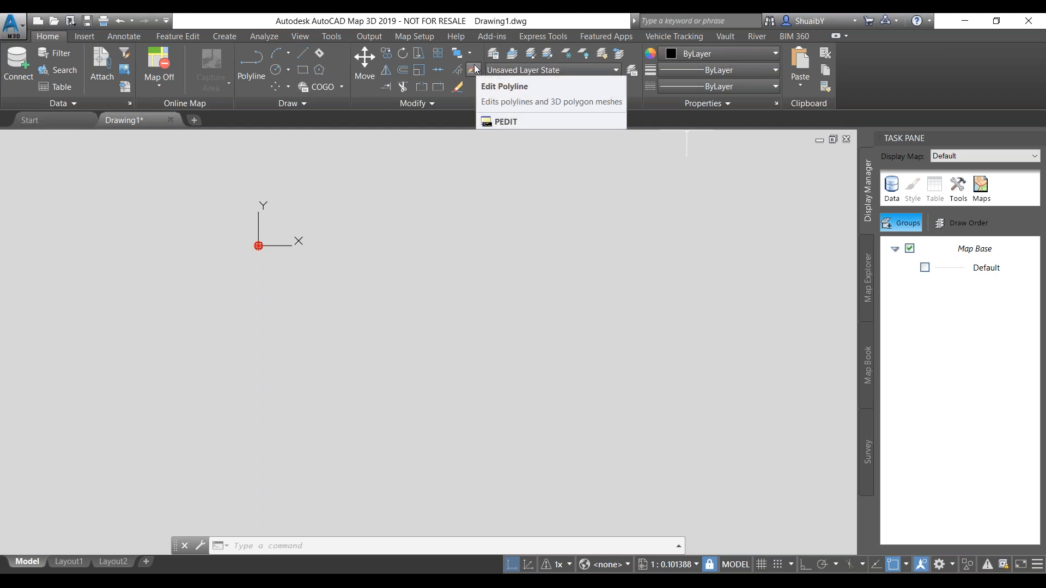
- Start defining a new object data table and name it WATER PIPES
left_click(291, 69)
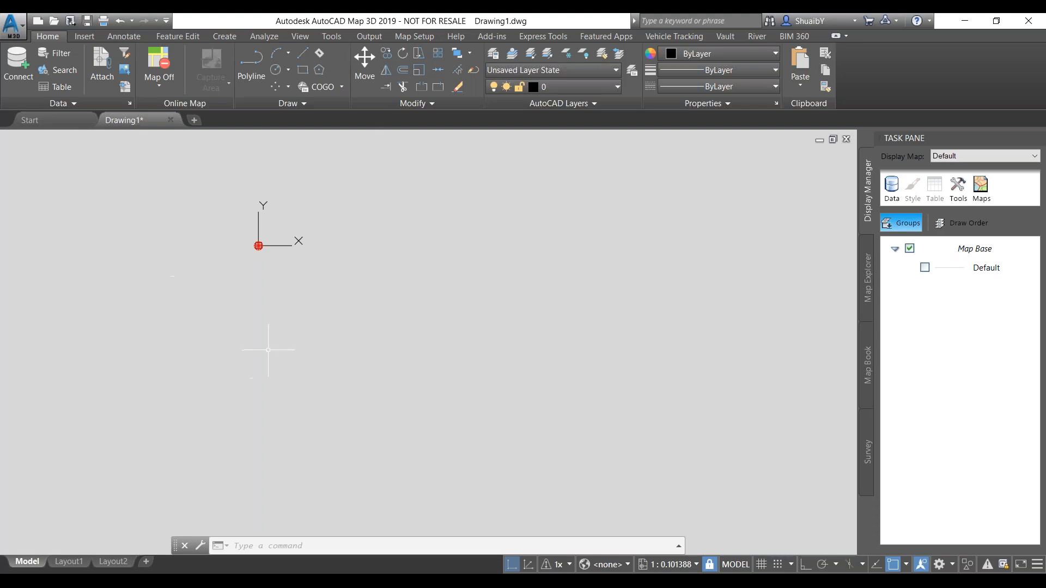
left_click(420, 37)
left_click(152, 70)
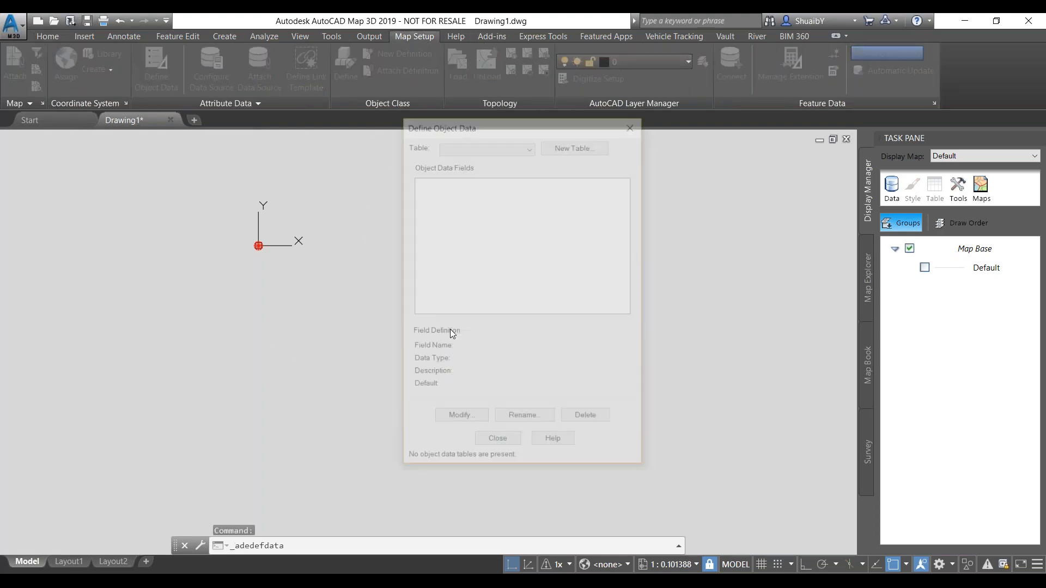
left_click(555, 144)
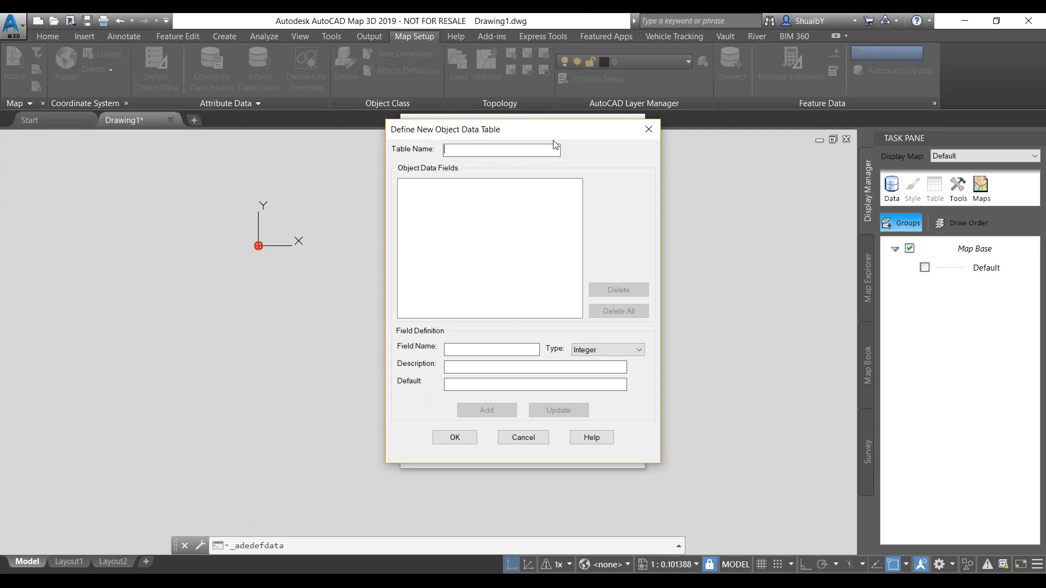
type("WATER")
type(" PIPES")
- Add a field named MATERIAL_TYPE with the description TYPE to the object data table
type("M")
type("ATERIAL")
type("_Y")
type("TYPE")
left_click(482, 356)
key("ctrl")
left_click(487, 370)
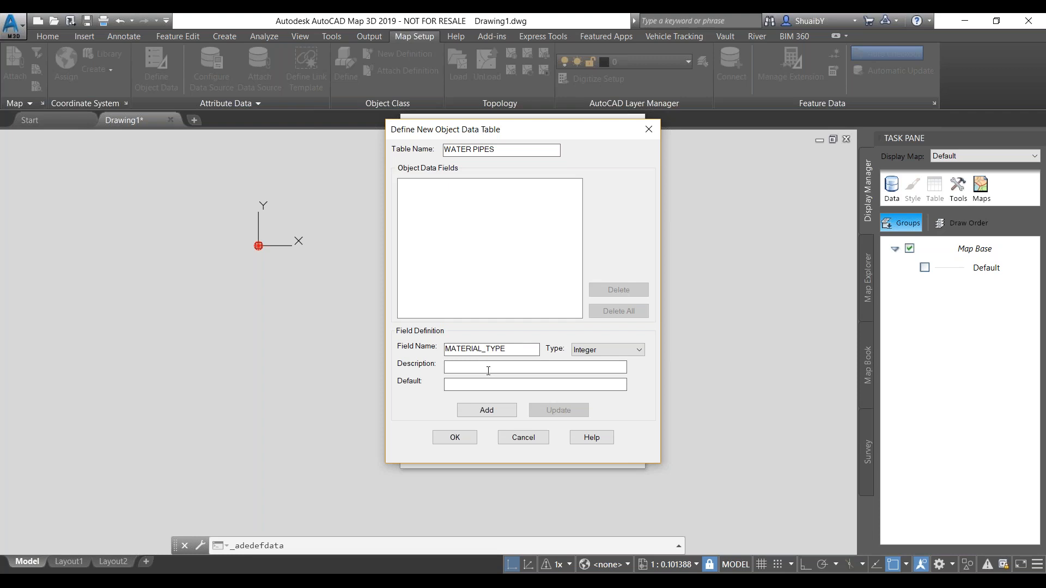
type("MATRRIAL")
key("BackSpace")
key("BackSpace")
key("BackSpace")
key("BackSpace")
key("BackSpace")
key("BackSpace")
key("BackSpace")
type("TYPE")
left_click(498, 411)
- Add an integer field named PIPE_SIZE with the description PIPE DIA to the object data table
left_click(488, 354)
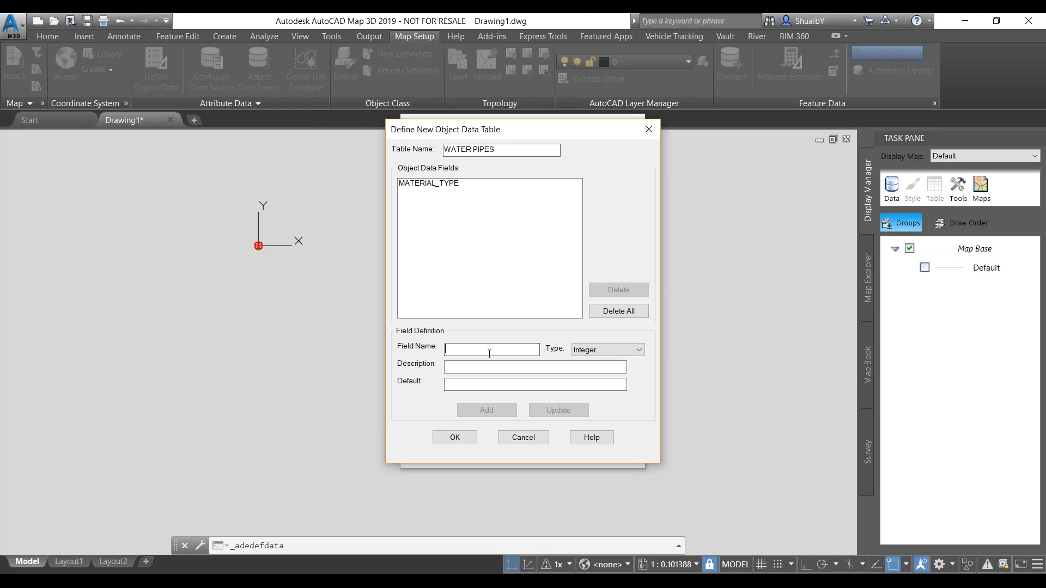
type("PIPE SIZE")
left_click(485, 371)
type("PIP")
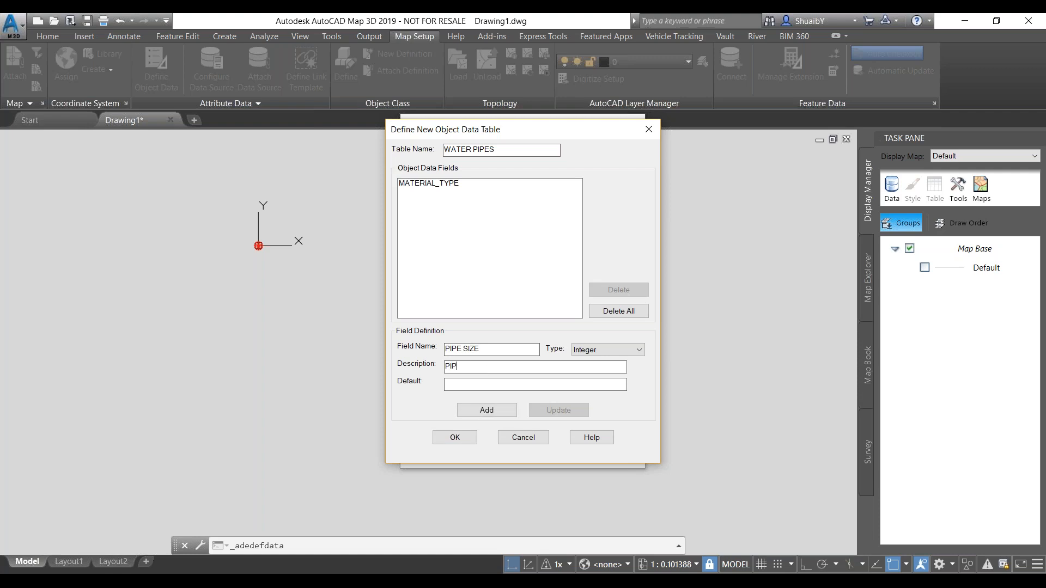
type("E DIA")
left_click(494, 414)
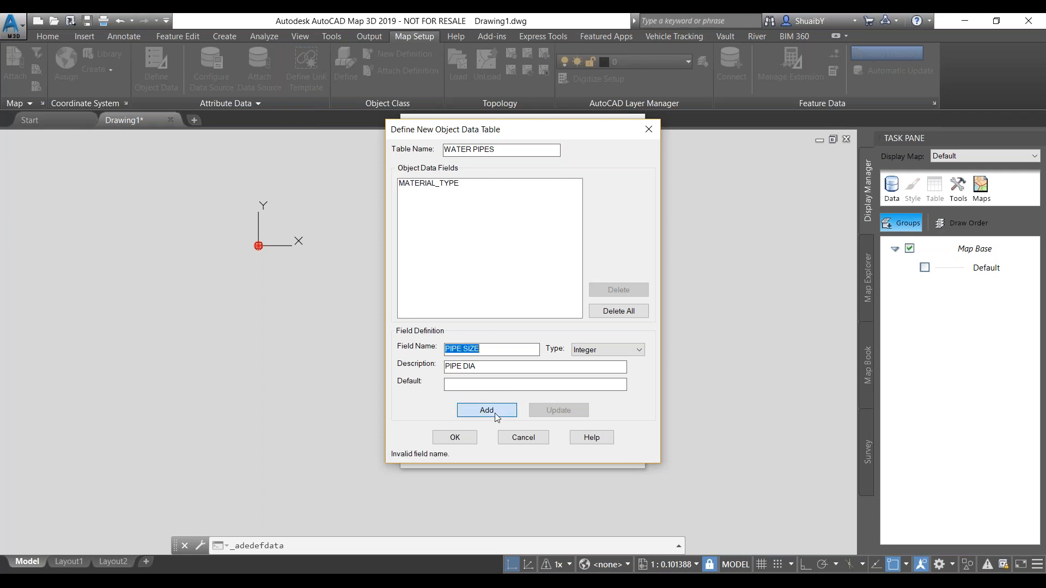
left_click(464, 350)
key("BackSpace")
type("_")
left_click(479, 412)
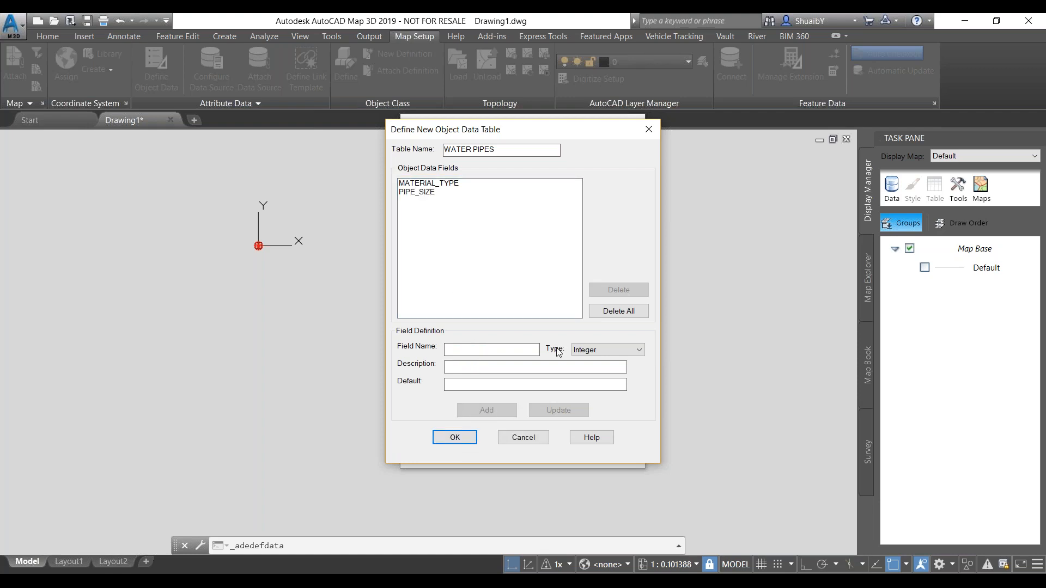
- Add an integer field named INSTALLED with the description INSTALLED and the default value 2016
left_click(488, 349)
type("INSTALLED")
left_click(477, 368)
type("INSTALLED")
left_click(482, 388)
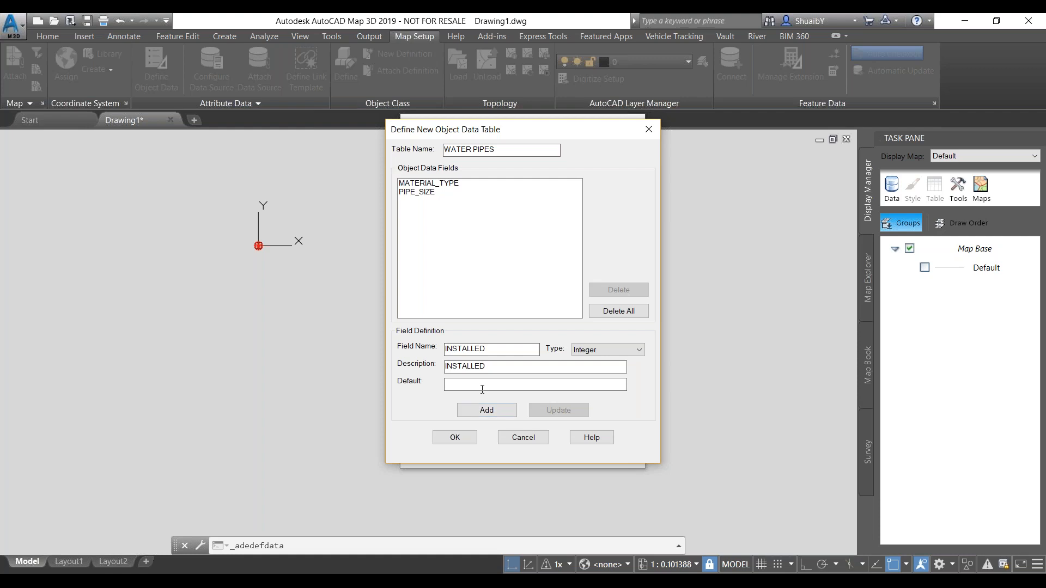
type("2016")
left_click(489, 417)
left_click(473, 350)
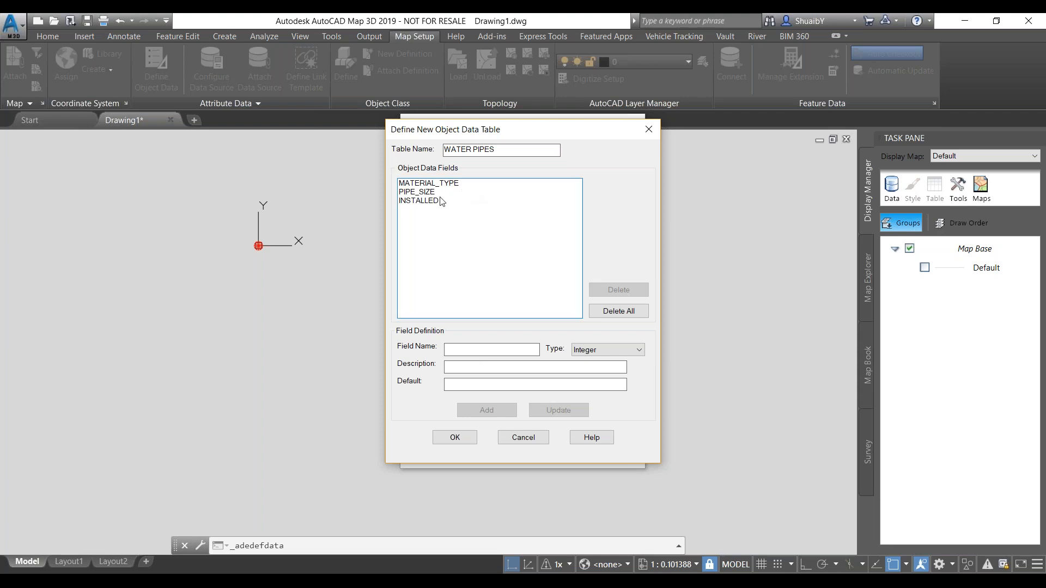
- Change the data type of the MATERIAL_TYPE field to Character and update its definition
left_click(430, 183)
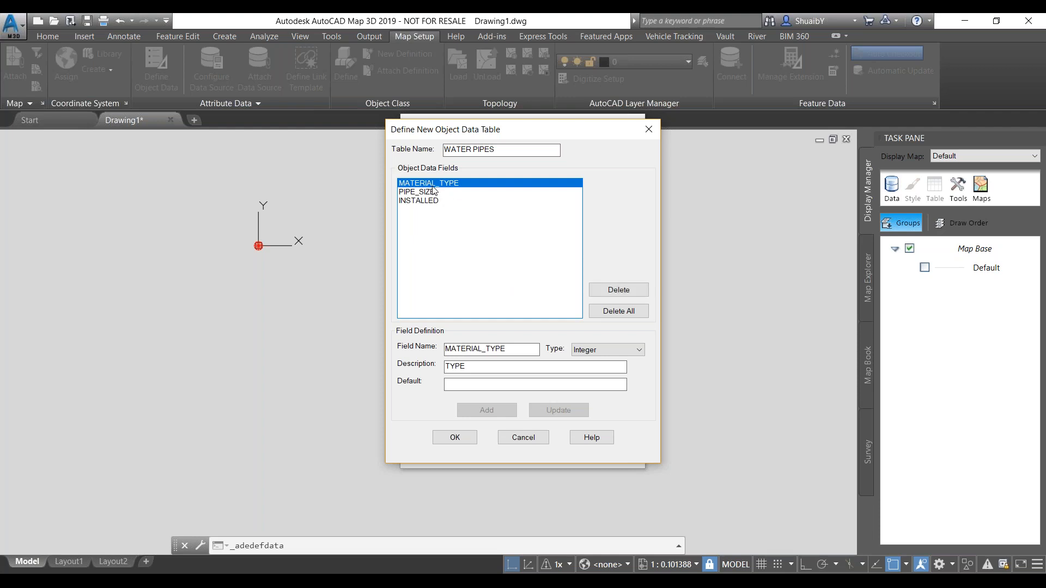
left_click(608, 352)
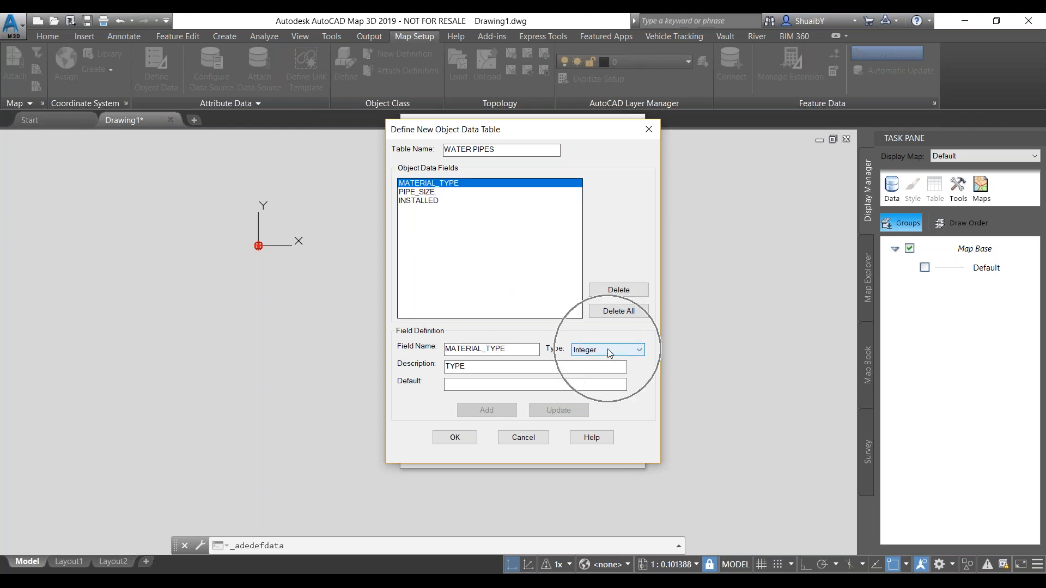
left_click(598, 371)
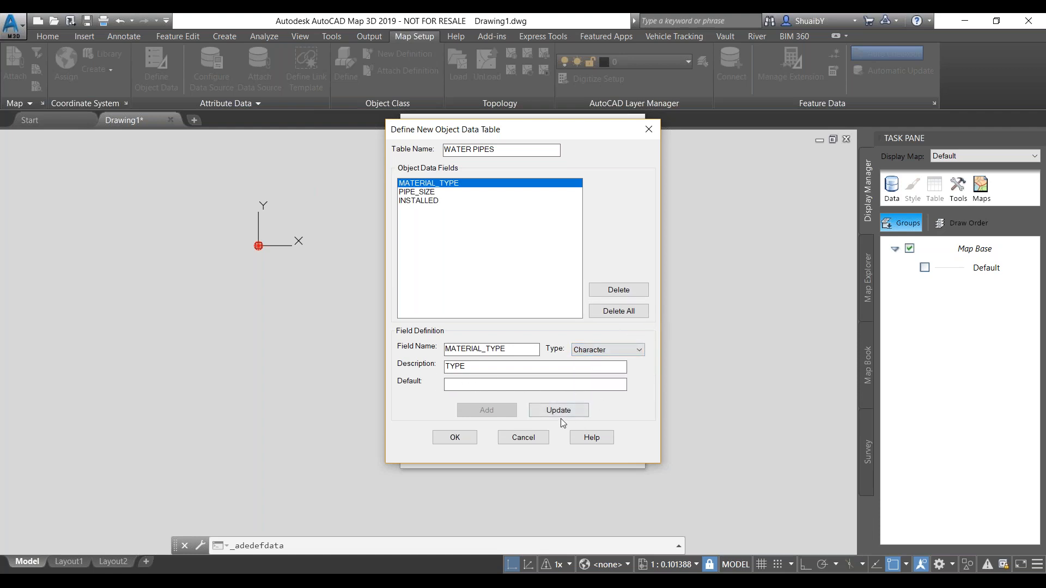
left_click(561, 412)
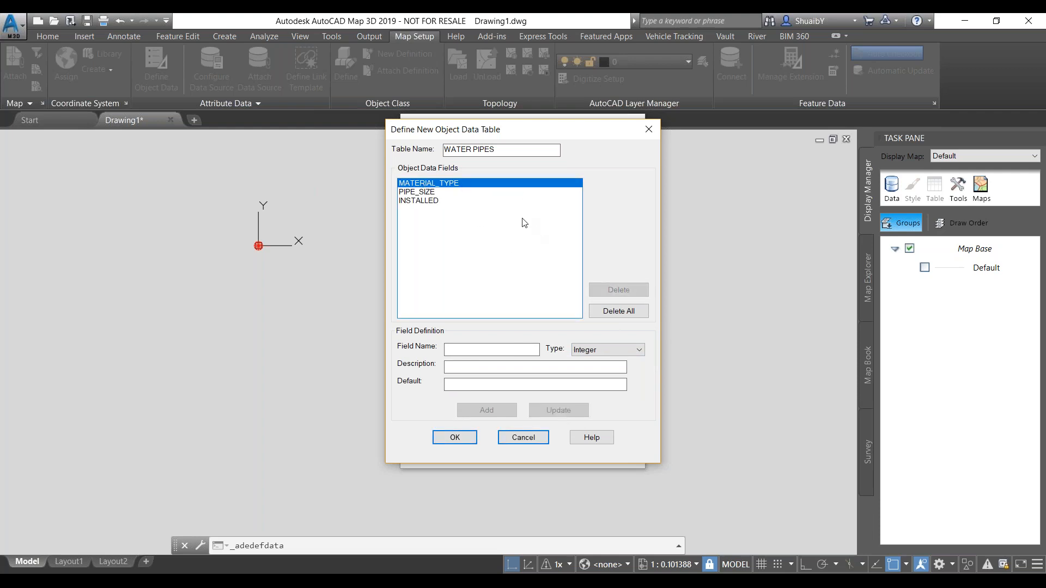
- Rename the table to WATER_PIPES, check its field definitions, save the table and finish defining object data
left_click(455, 438)
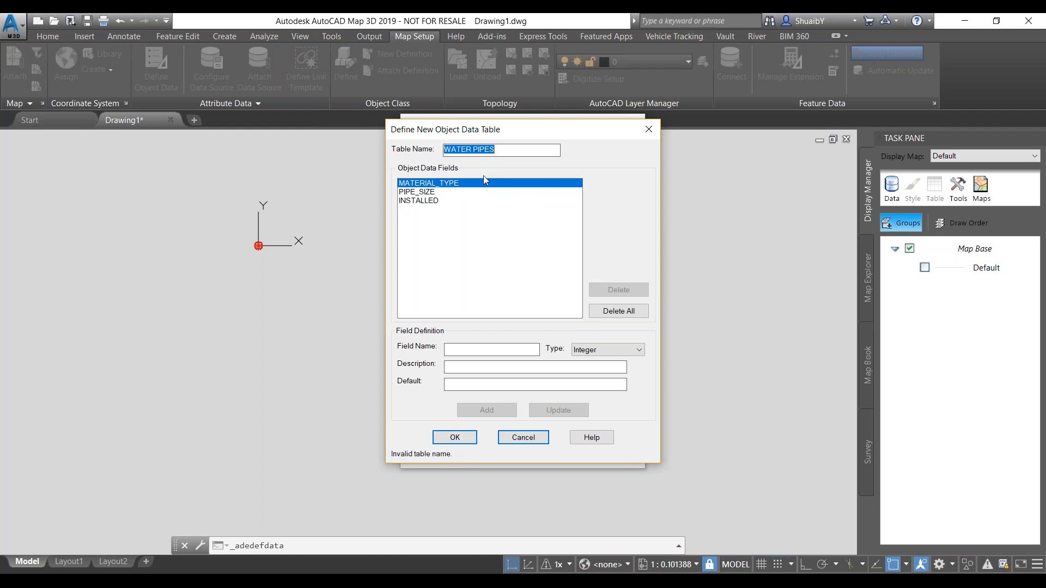
left_click(475, 151)
key("BackSpace")
type("_")
left_click(444, 184)
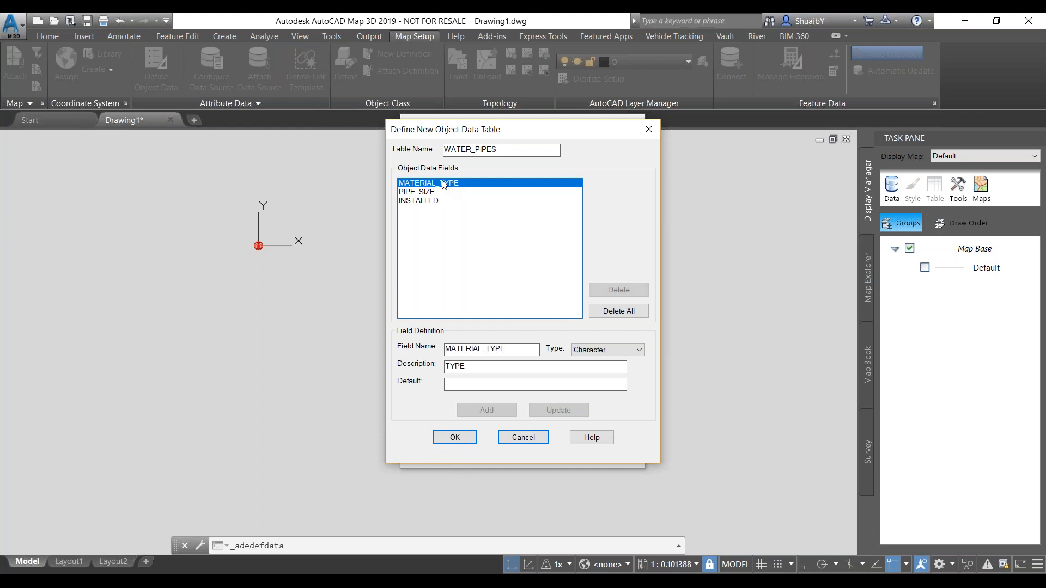
left_click(427, 193)
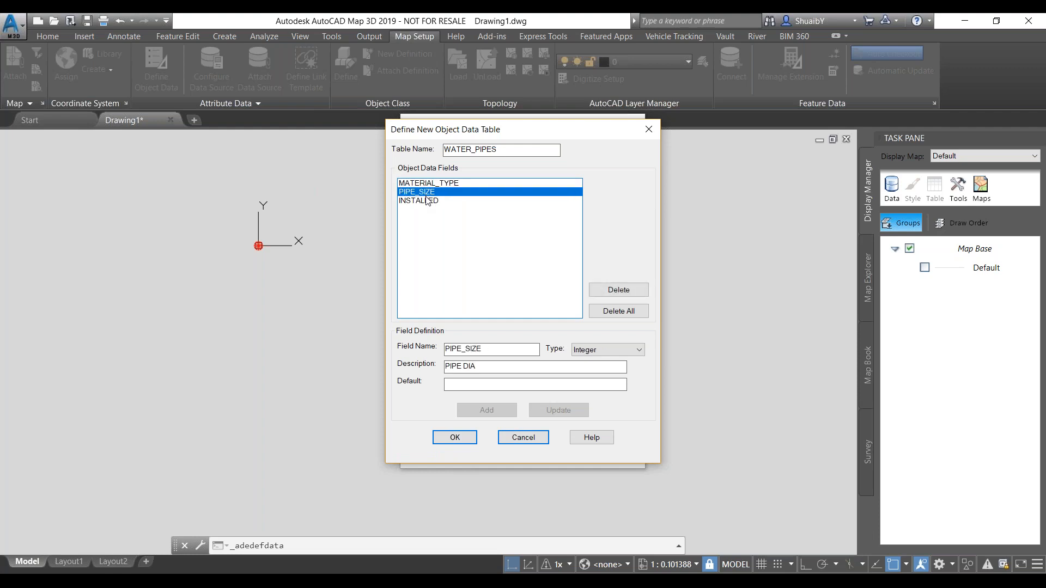
left_click(455, 437)
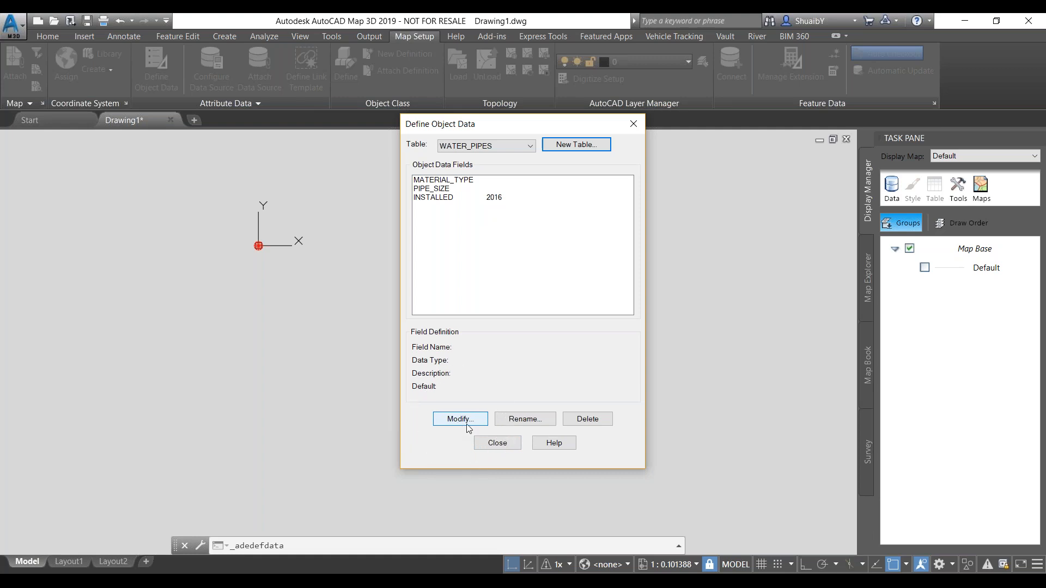
left_click(483, 441)
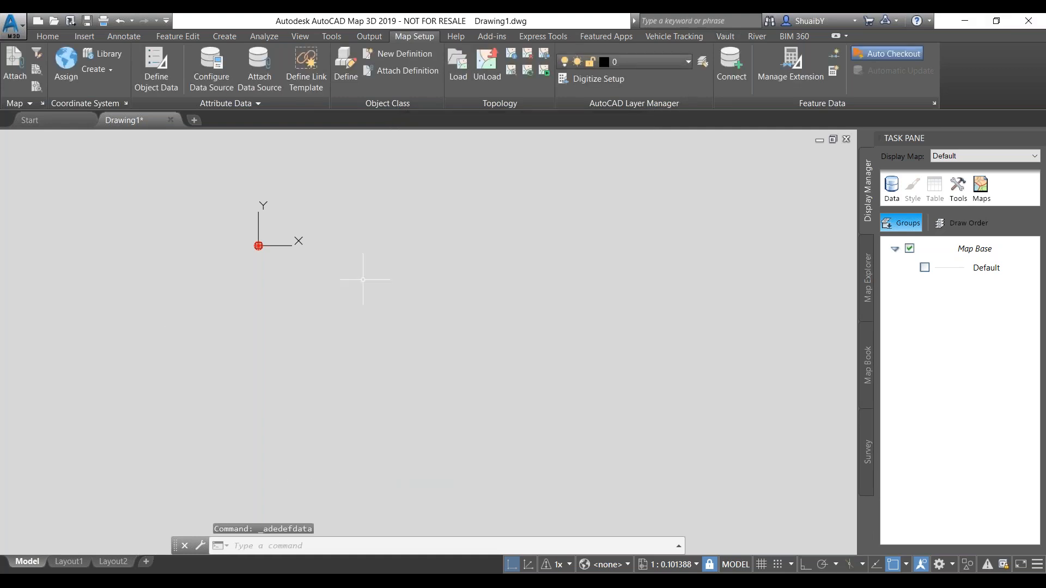
- Draw a chain of four connected lines running down and leftwards from about 0.73, 0.05, with a first segment about 0.21 long
left_click(60, 36)
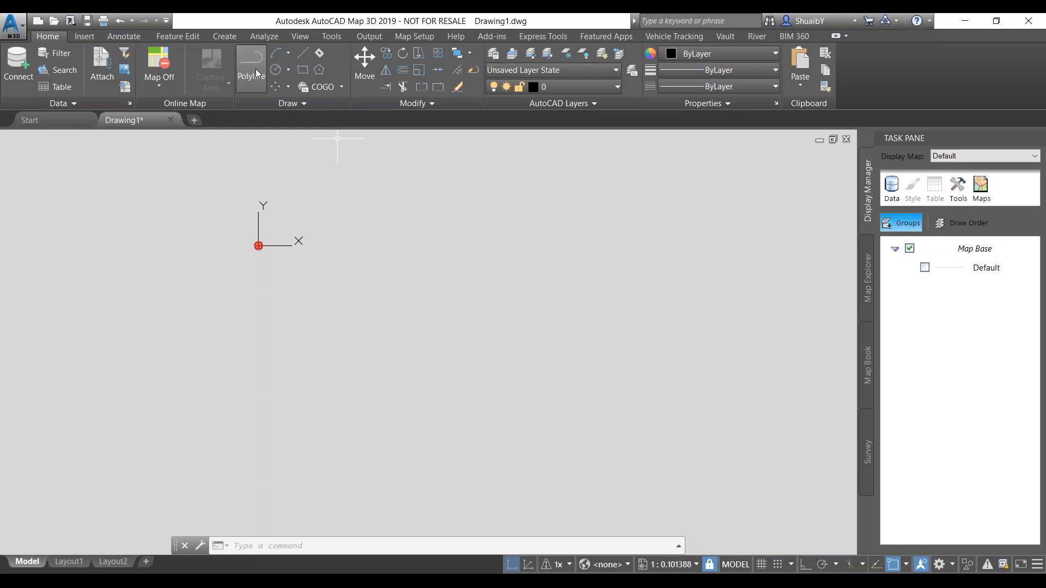
left_click(303, 53)
left_click(728, 213)
left_click(690, 343)
left_click(506, 349)
left_click(397, 408)
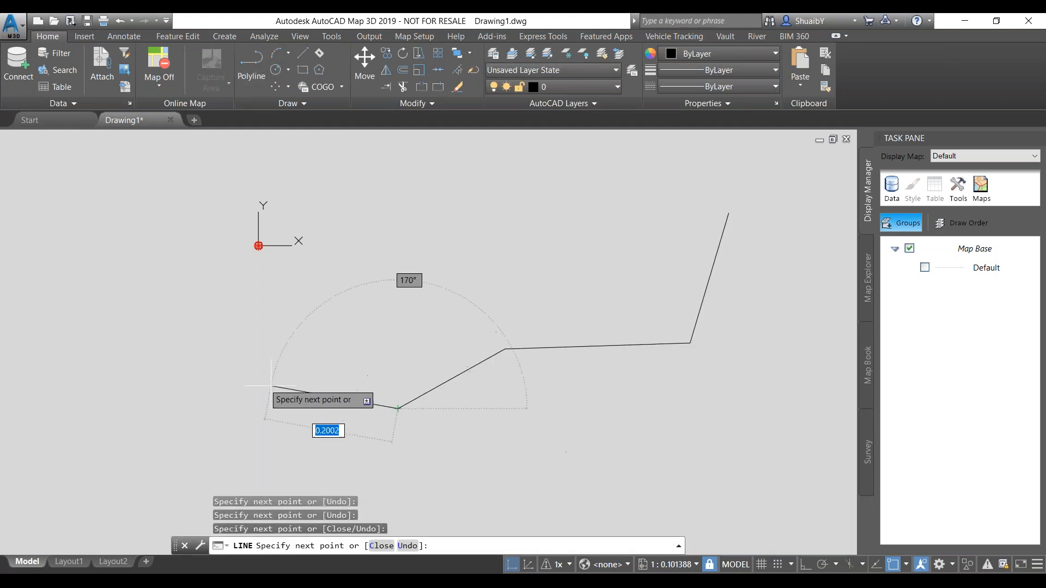
left_click(156, 357)
right_click(373, 276)
left_click(381, 279)
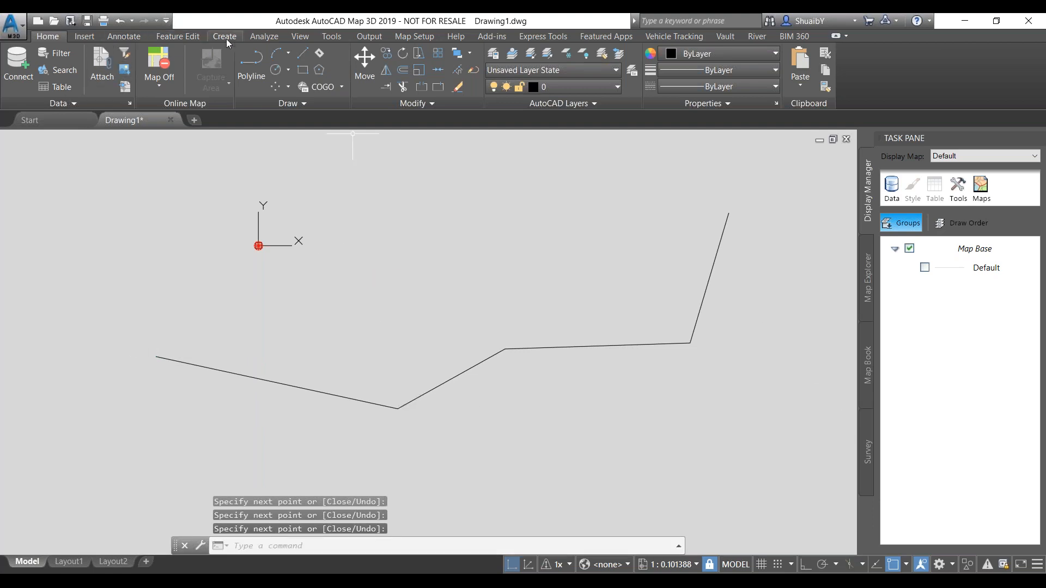
- Draw a two-segment line branch from the lower right of the drawing, with its second segment about 0.26 long ending at the chain's middle vertex
left_click(303, 53)
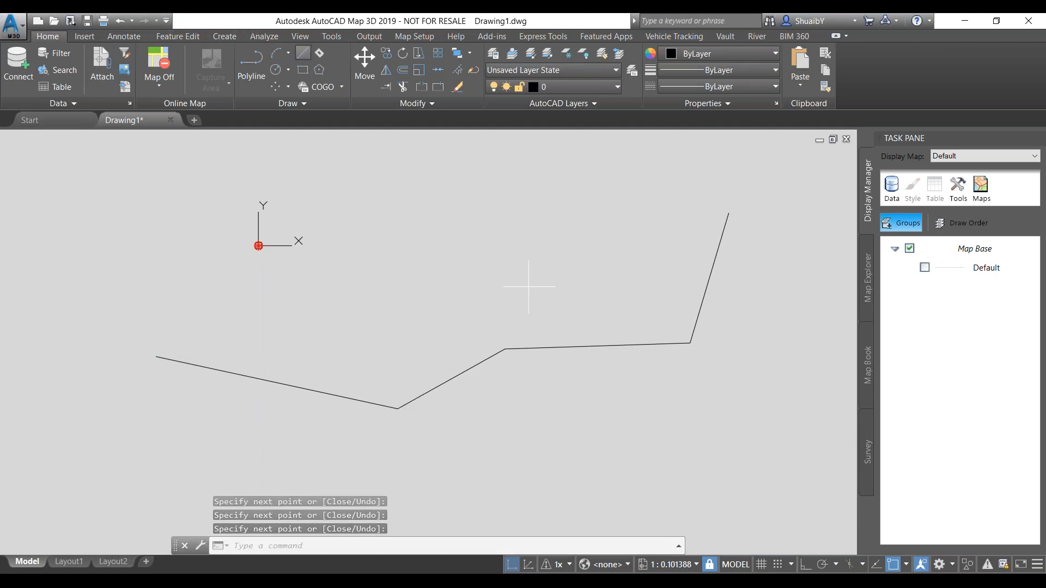
left_click(764, 473)
left_click(565, 499)
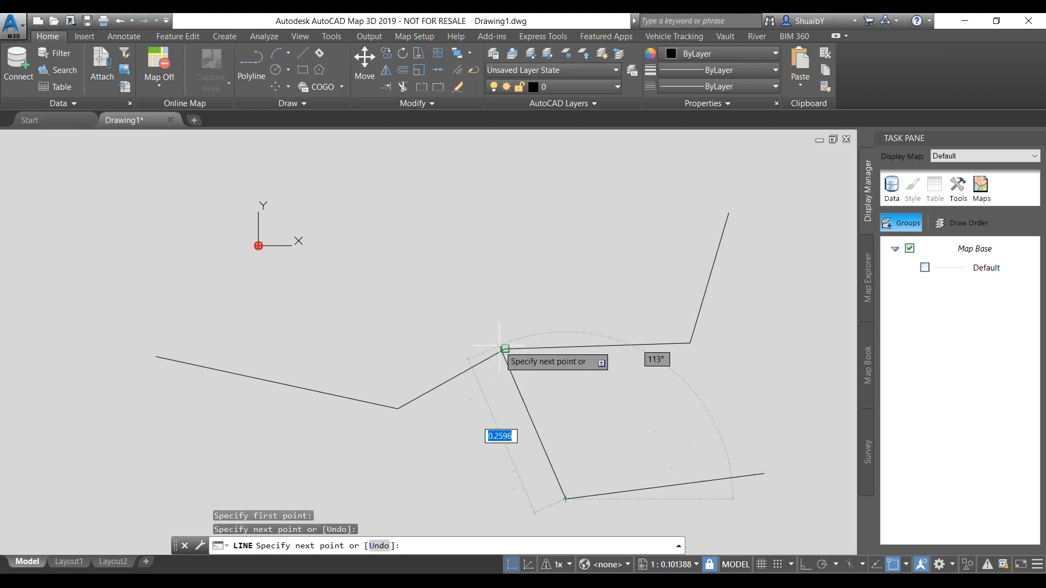
left_click(502, 349)
key("Return")
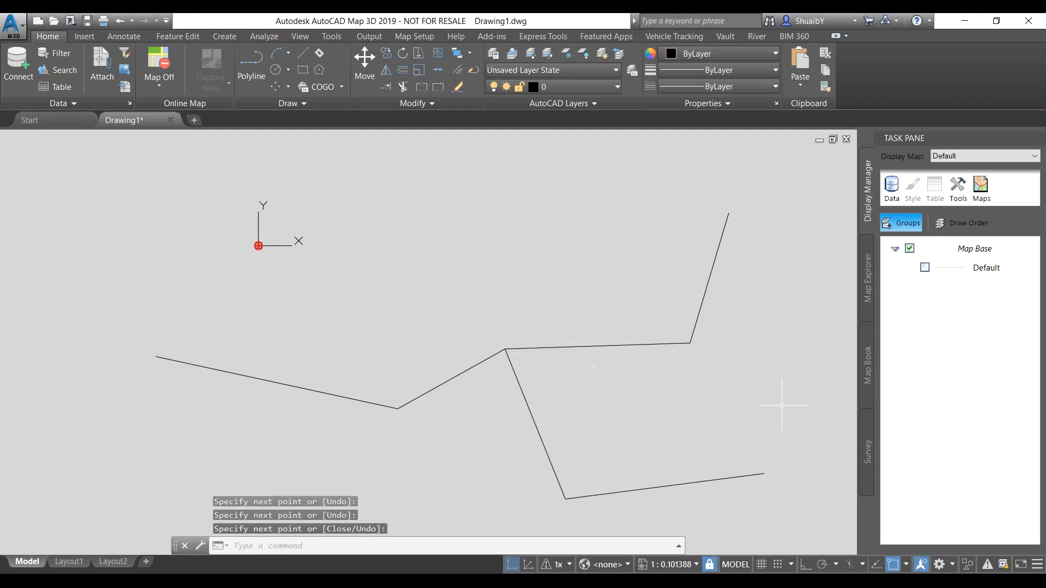
- Select the steep line at the chain's upper right end and inspect its properties for object data
left_click(721, 236)
left_click(752, 238)
left_click(752, 238)
left_click(708, 252)
right_click(631, 238)
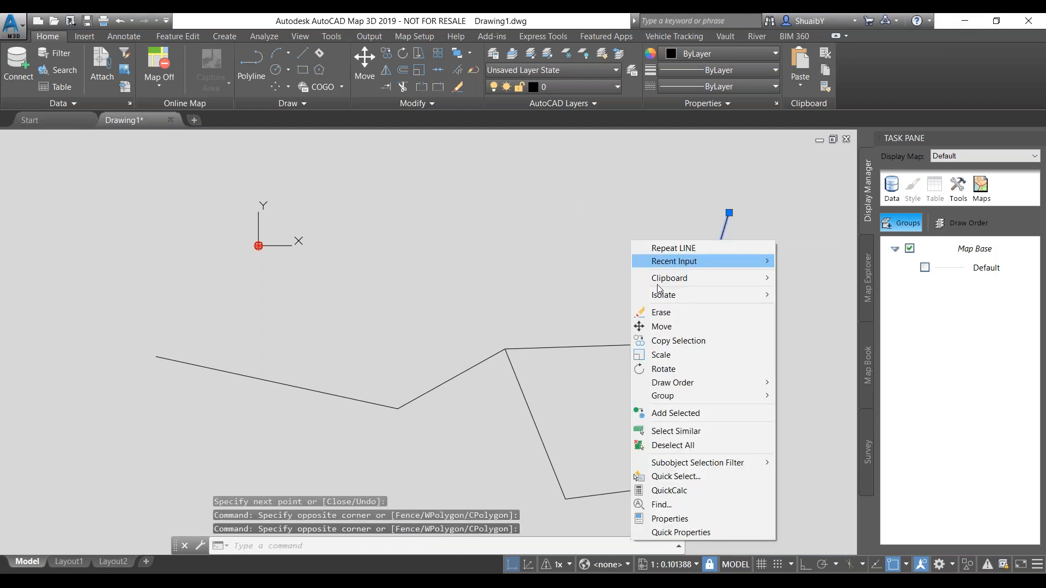
left_click(661, 520)
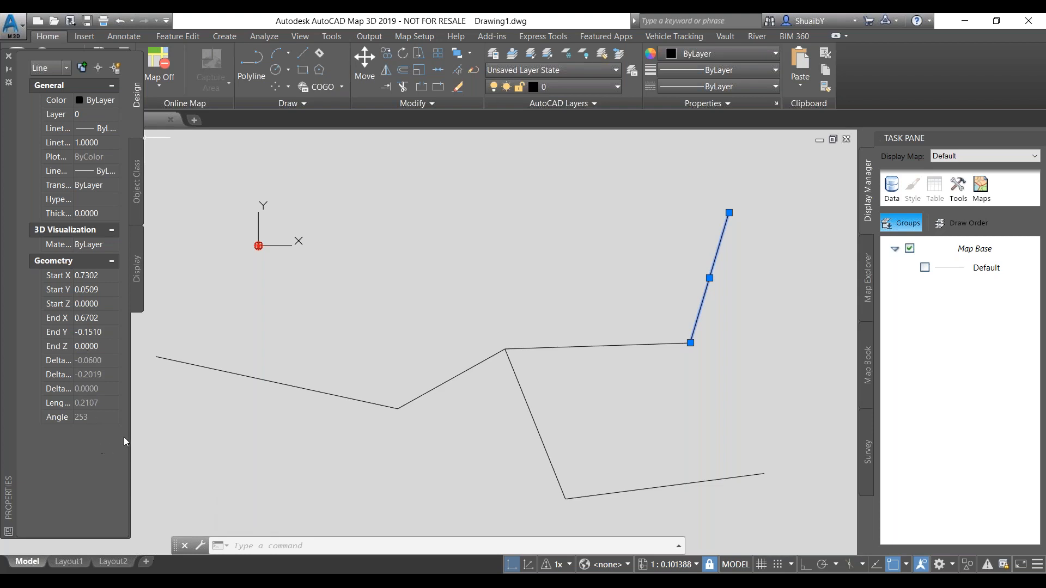
left_click_drag(131, 434, 196, 433)
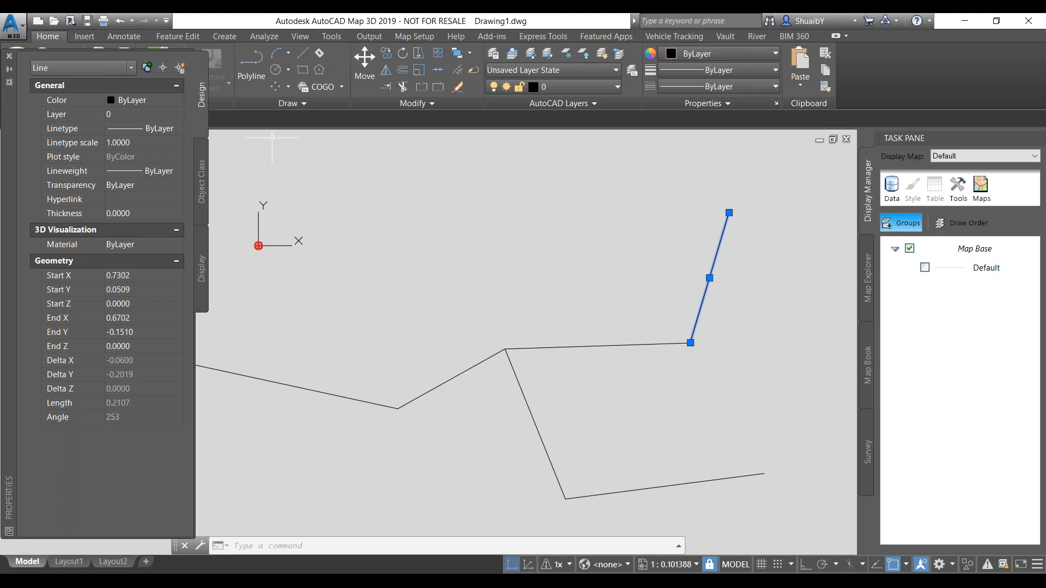
key("ctrl+1")
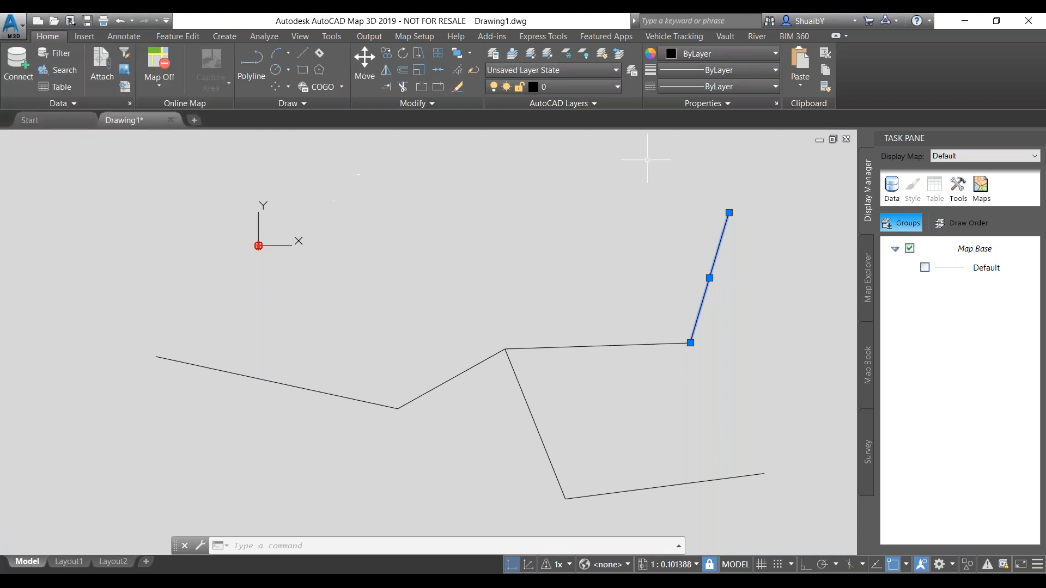
- Attach the WATER_PIPES object data to the steep line at the chain's upper right end
left_click(228, 36)
left_click(434, 64)
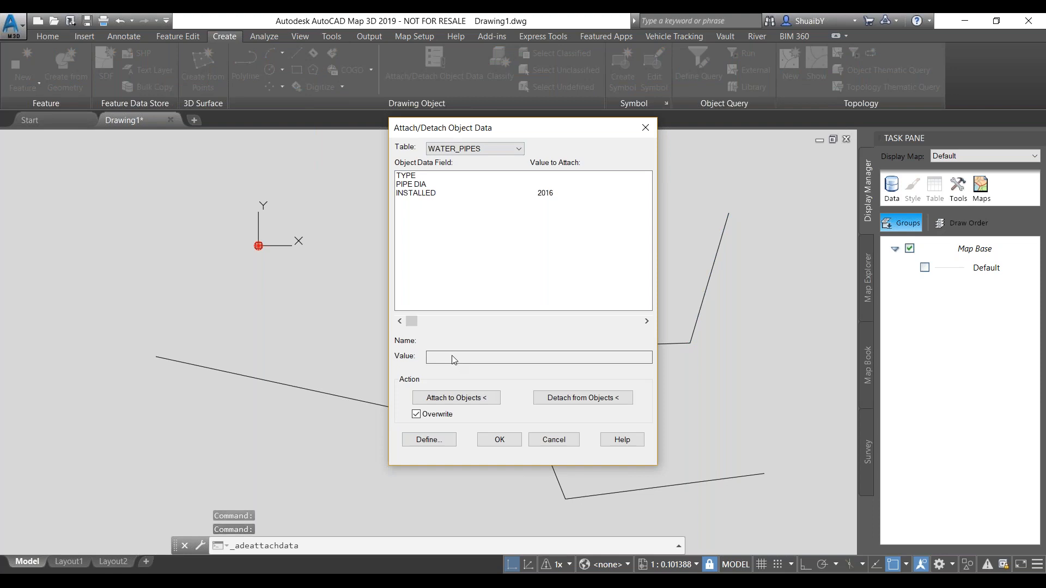
left_click(476, 398)
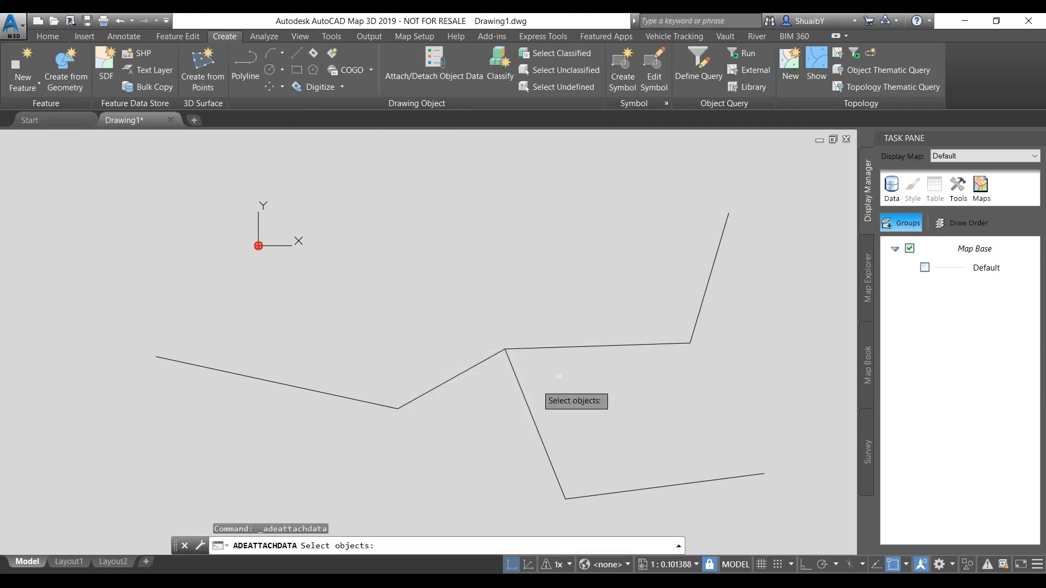
left_click(715, 254)
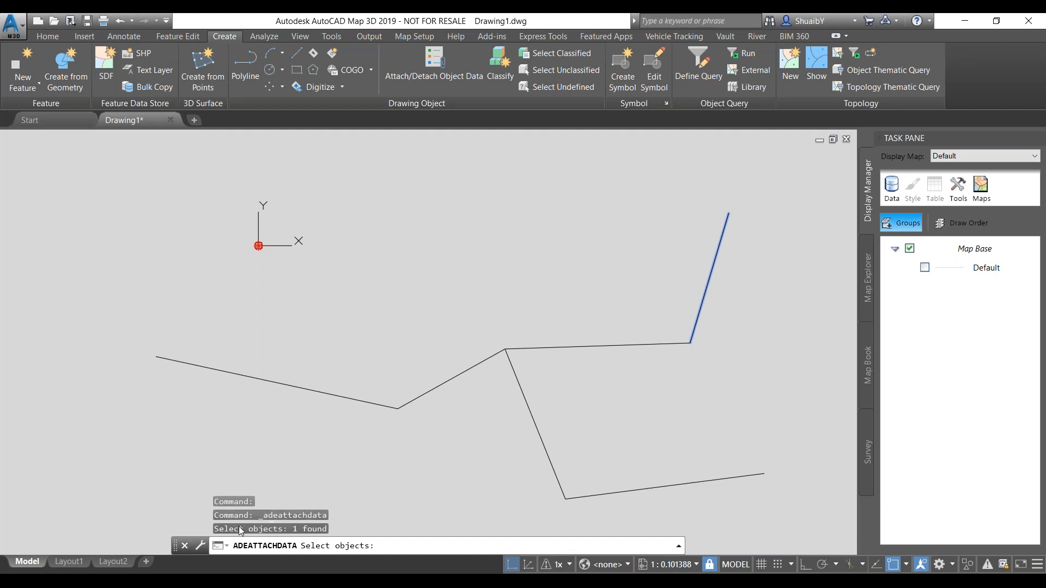
key("Return")
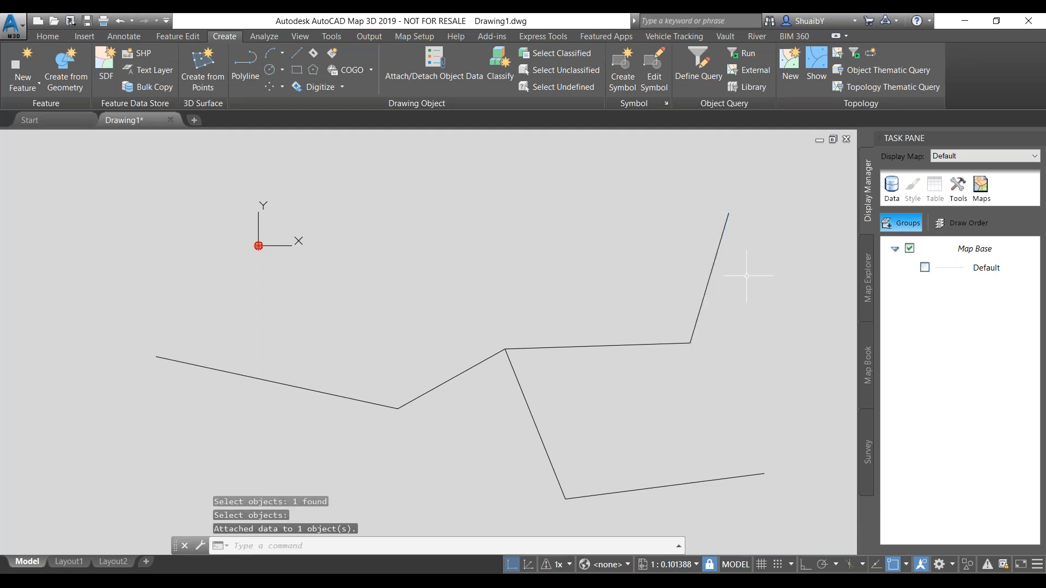
- Examine the attached WATER_PIPES fields in the properties of the steep line
left_click(715, 257)
right_click(576, 216)
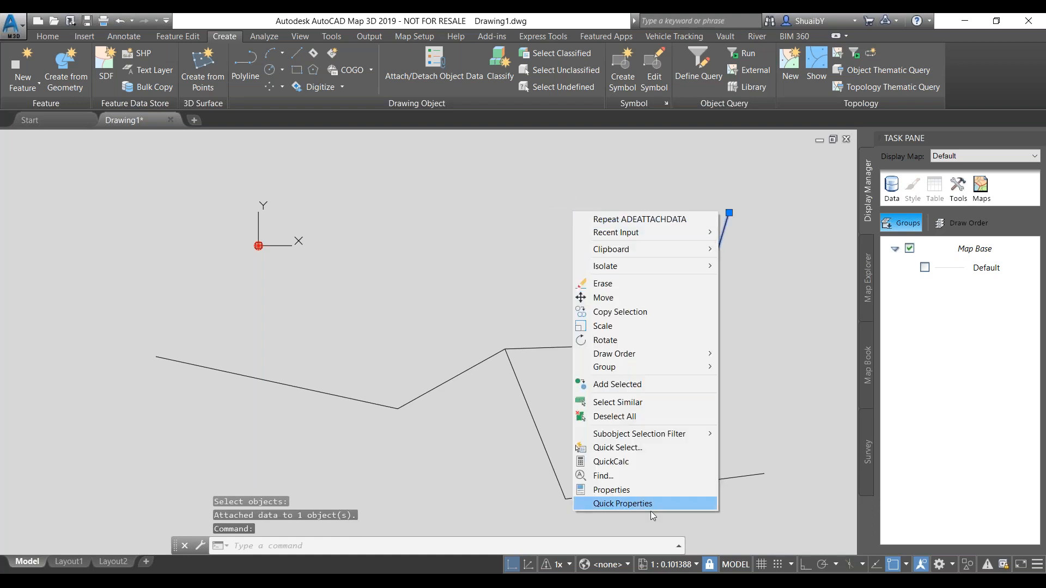
left_click(648, 490)
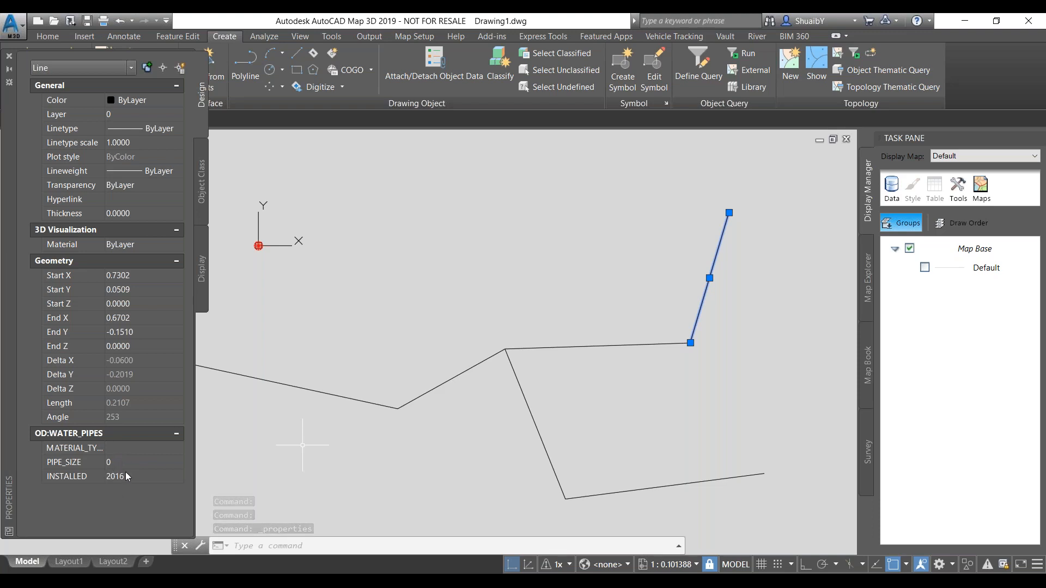
- Set MATERIAL_TYPE to PVC and PIPE_SIZE to 150 in the WATER_PIPES data of the steep upper right line
left_click(131, 448)
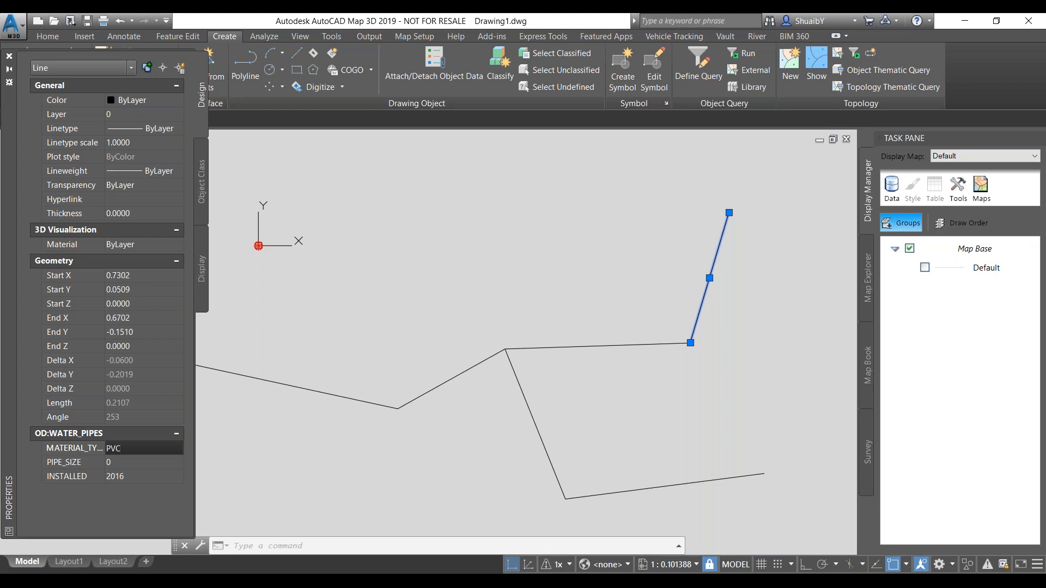
left_click(155, 464)
type("15")
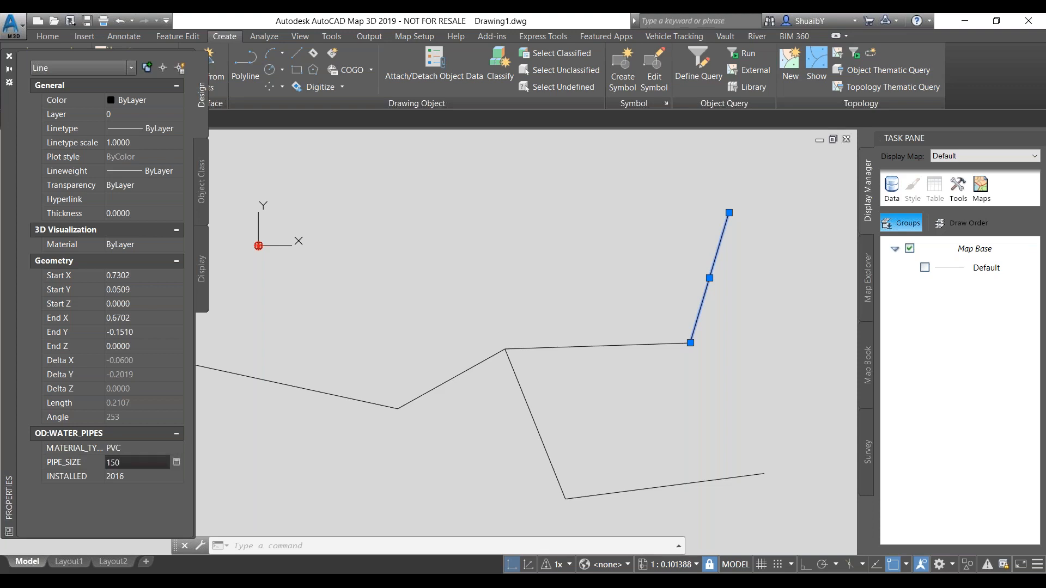
left_click(136, 476)
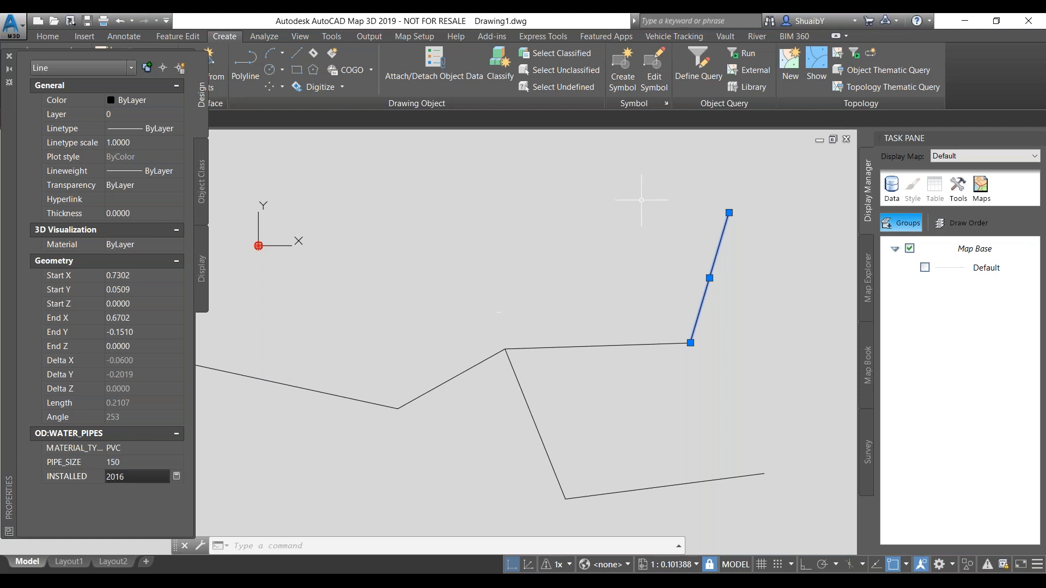
key("Escape")
left_click(717, 246)
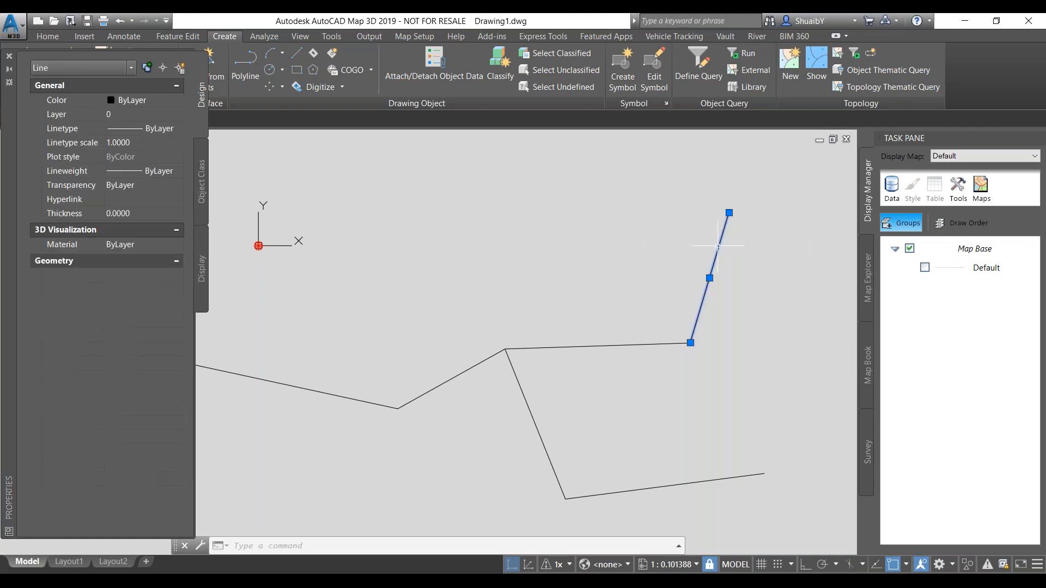
key("Escape")
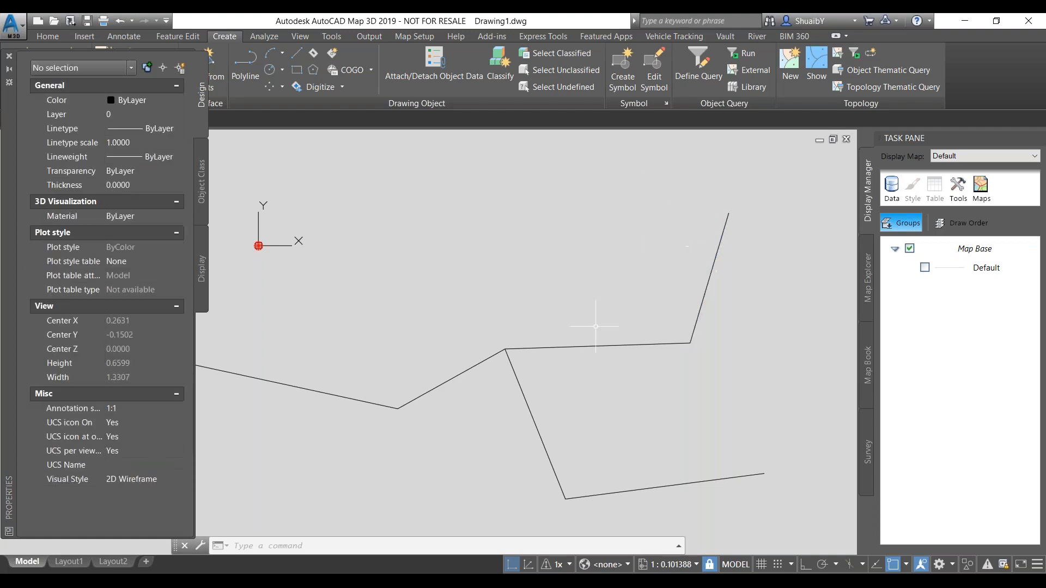
left_click(9, 56)
- Try to store STEEL, pipe size 100 and installation year 2015 as the WATER_PIPES values without attaching them to any line
left_click(435, 63)
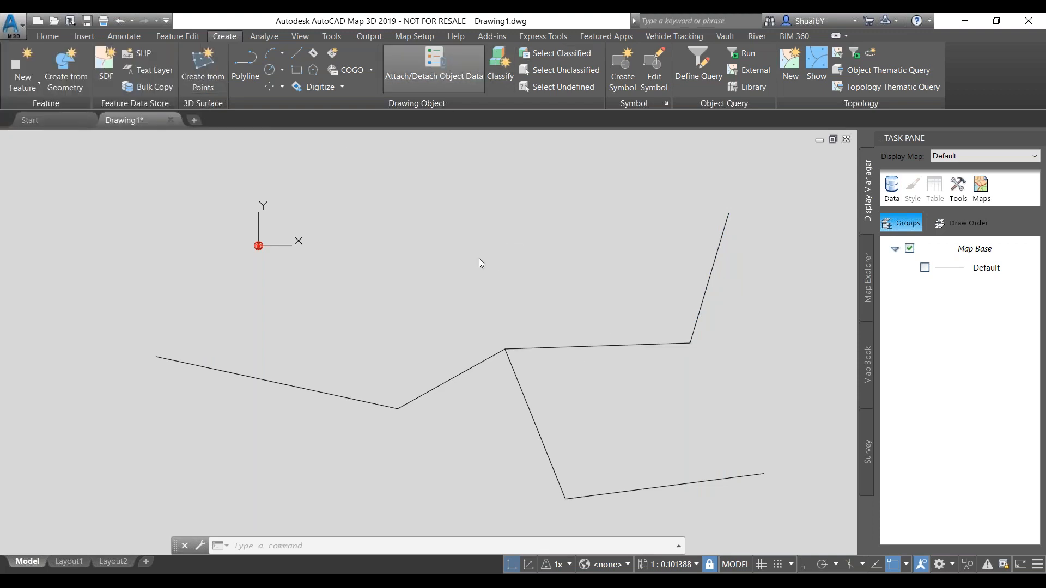
left_click(428, 175)
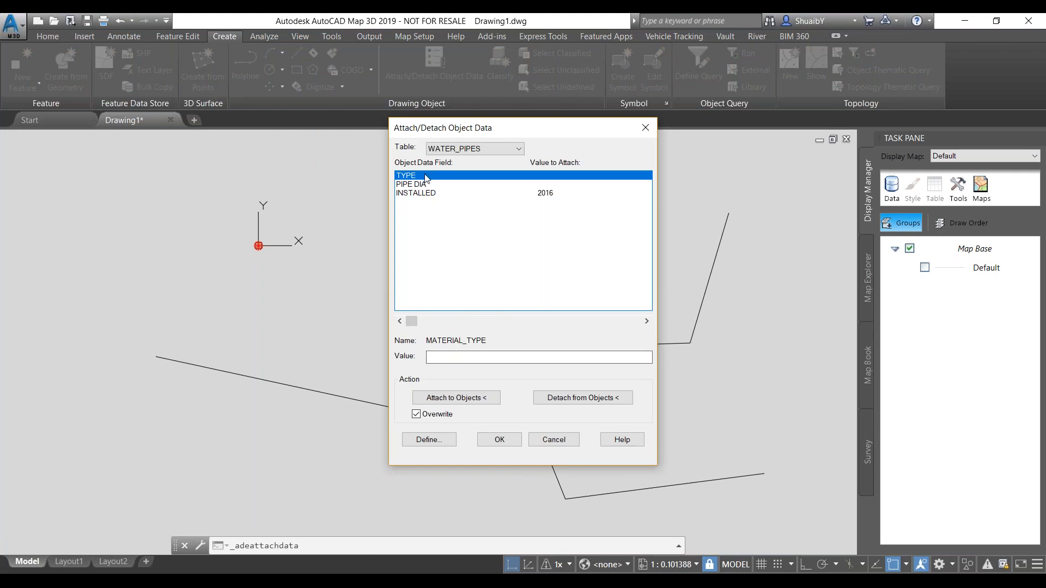
left_click(454, 356)
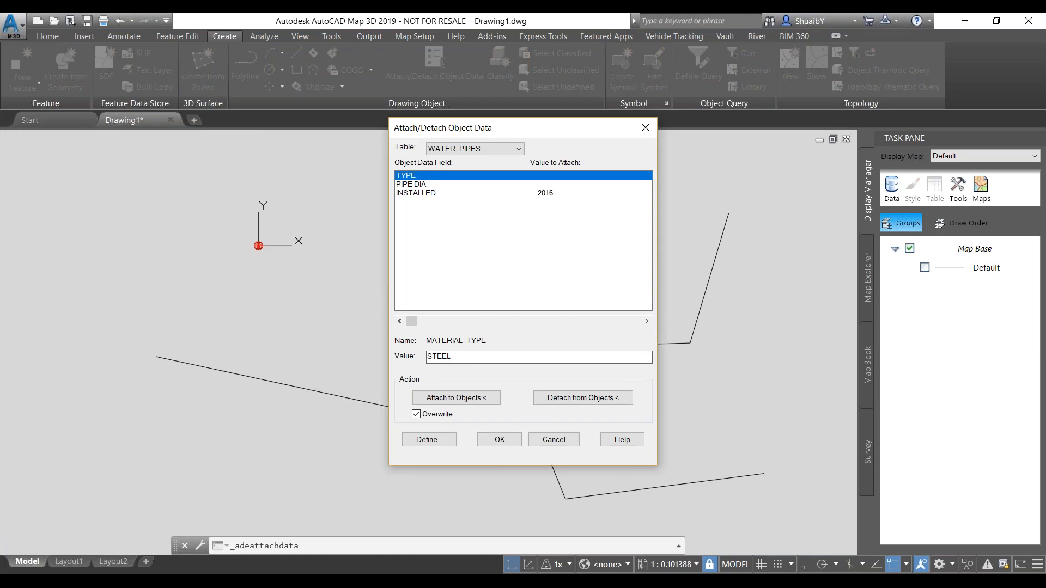
left_click(409, 184)
type("100")
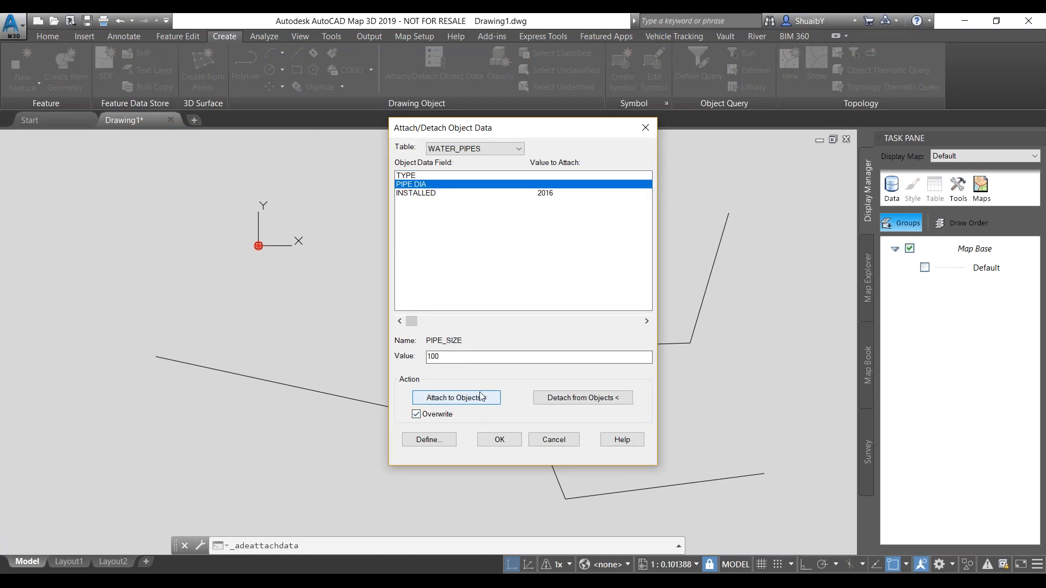
left_click(432, 193)
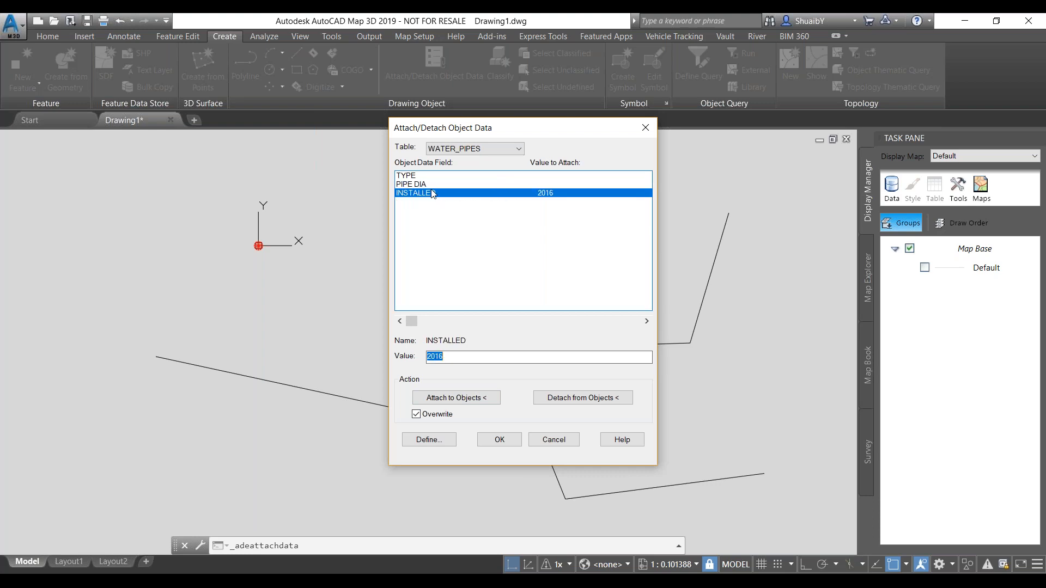
left_click(453, 357)
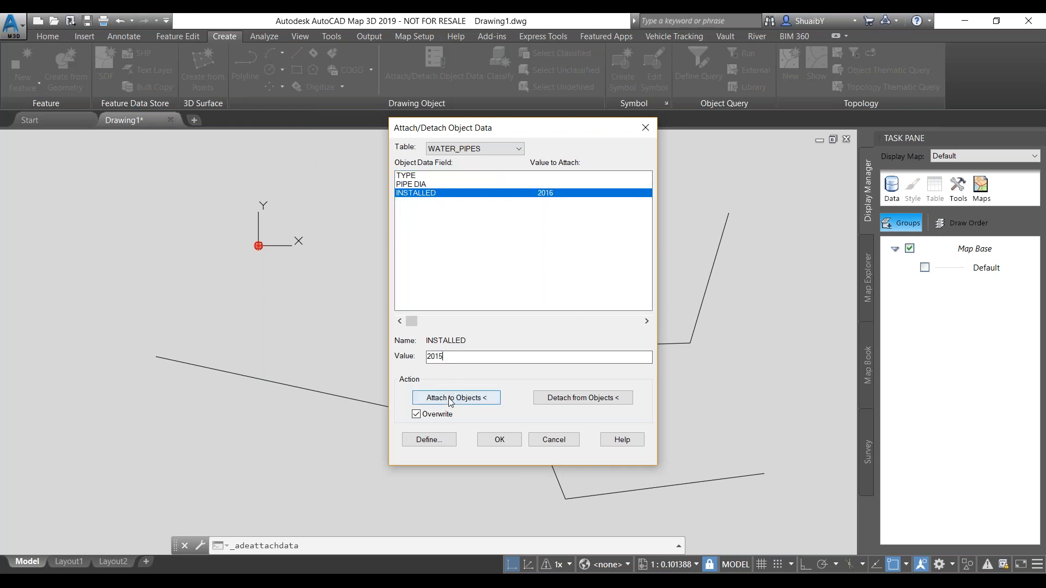
left_click(499, 440)
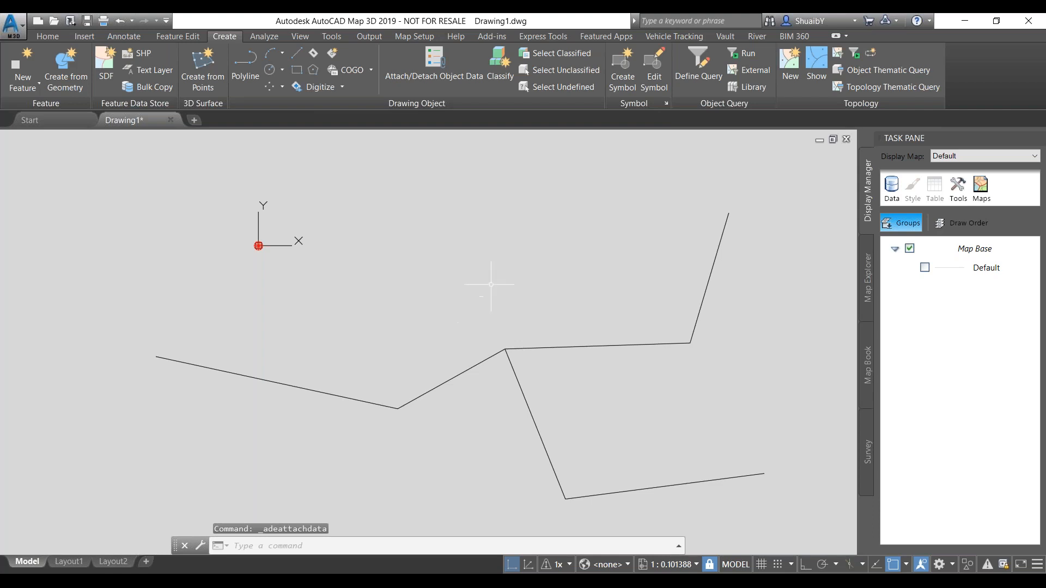
- Enter the WATER_PIPES values to attach: STEEL for TYPE, 100 for PIPE DIA and 2015 for INSTALLED
left_click(427, 71)
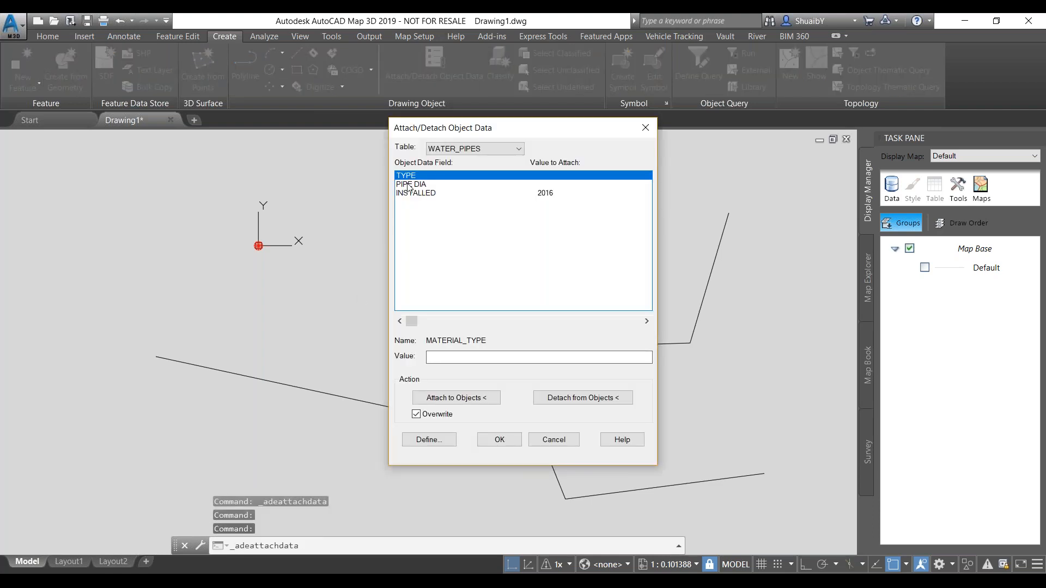
left_click(409, 185)
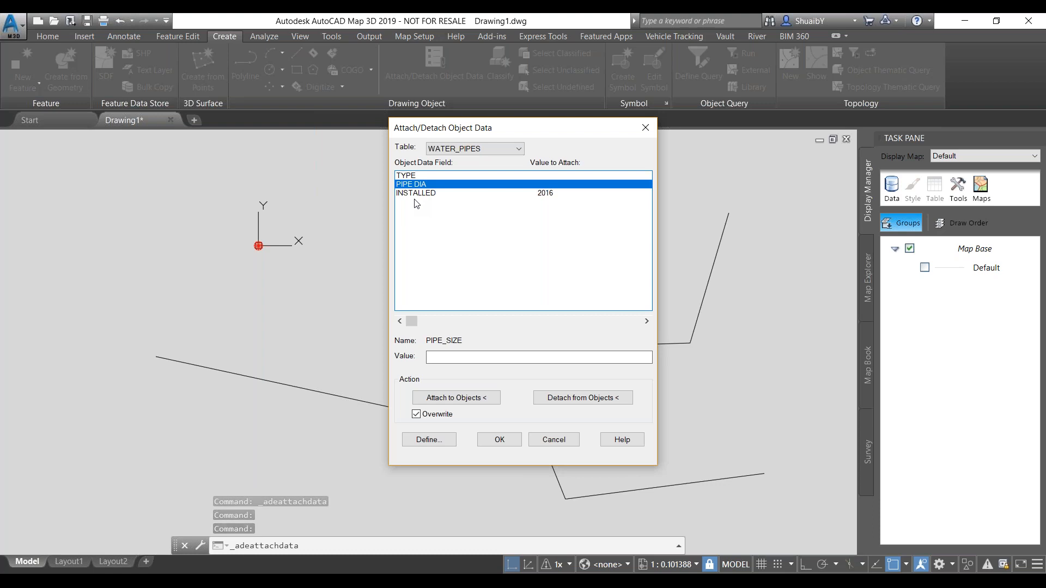
left_click(414, 177)
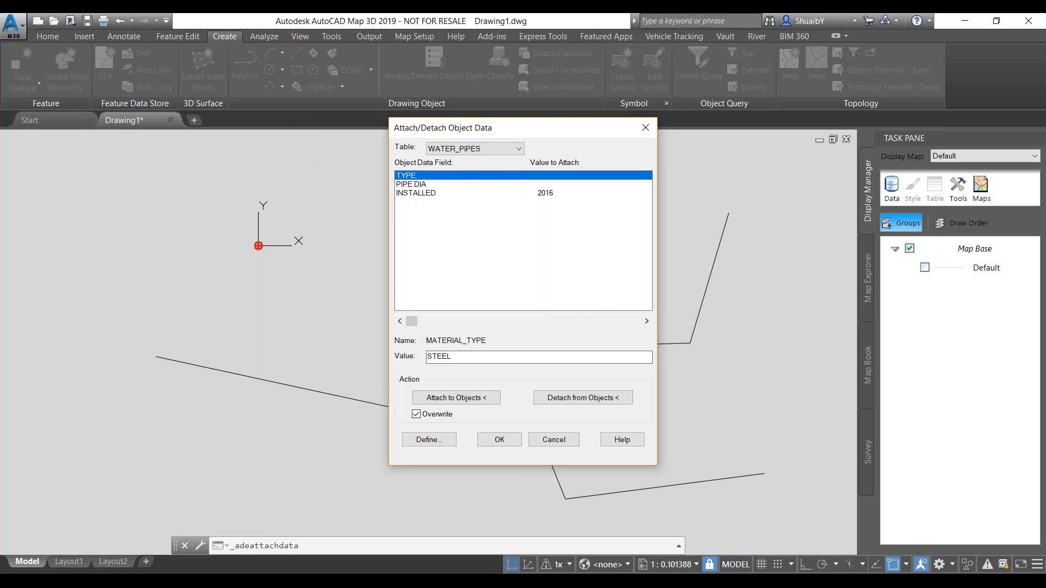
left_click(420, 184)
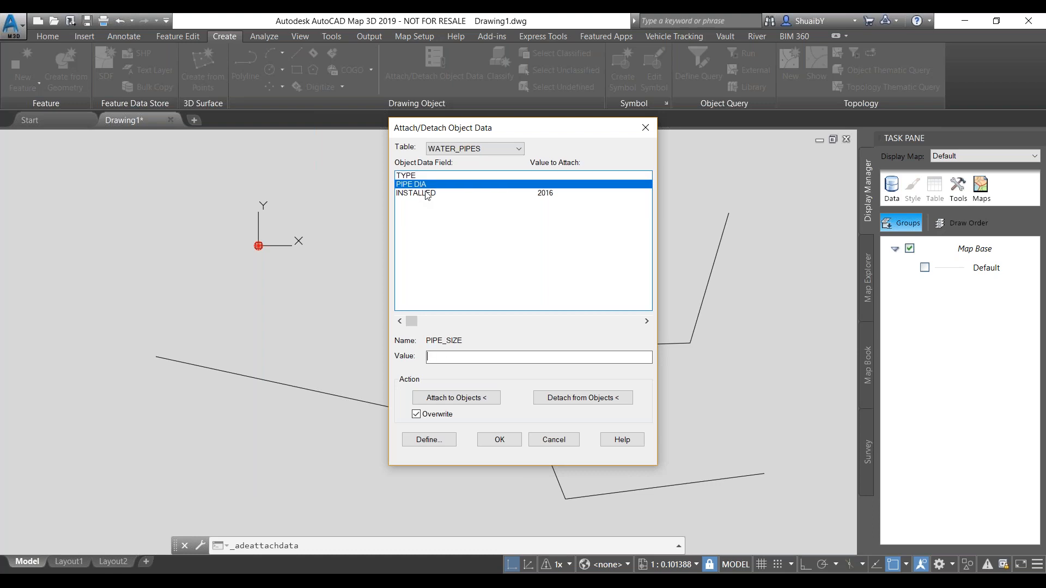
type("100")
left_click(430, 194)
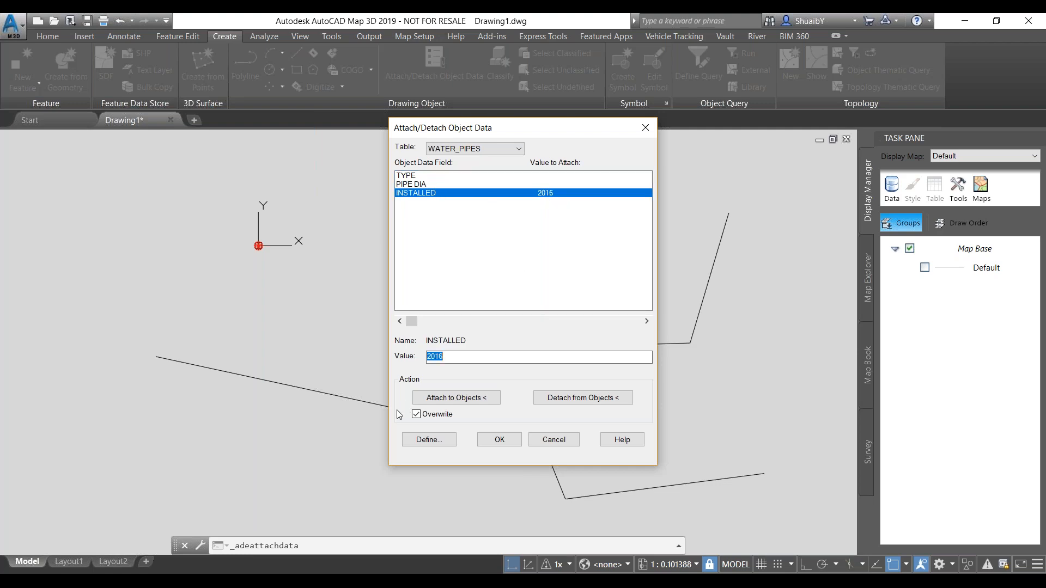
left_click(461, 355)
- Attach the WATER_PIPES data to the near-horizontal line right of the middle vertex and both lines of the lower branch
left_click(464, 400)
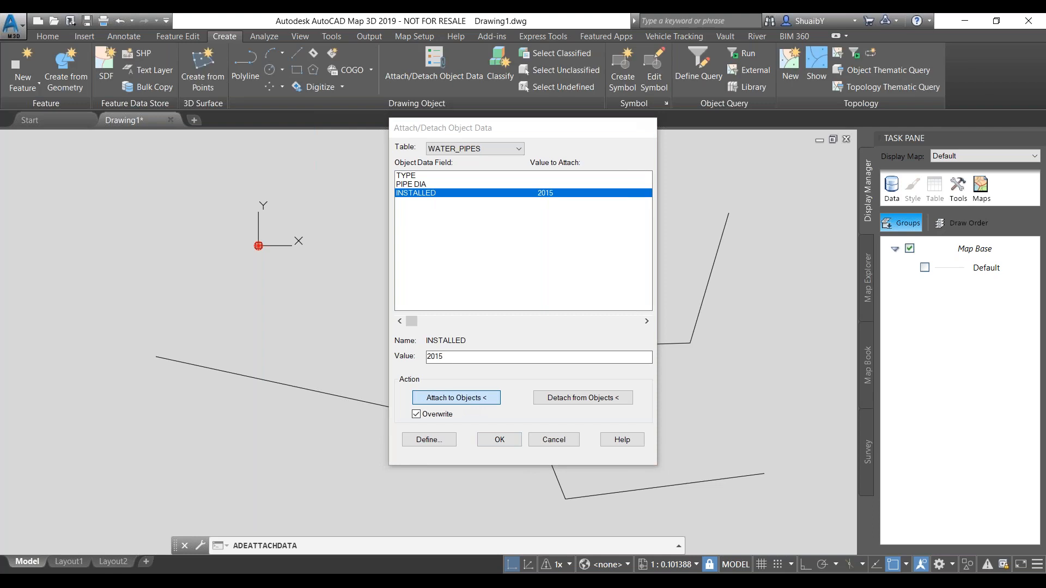
left_click(531, 347)
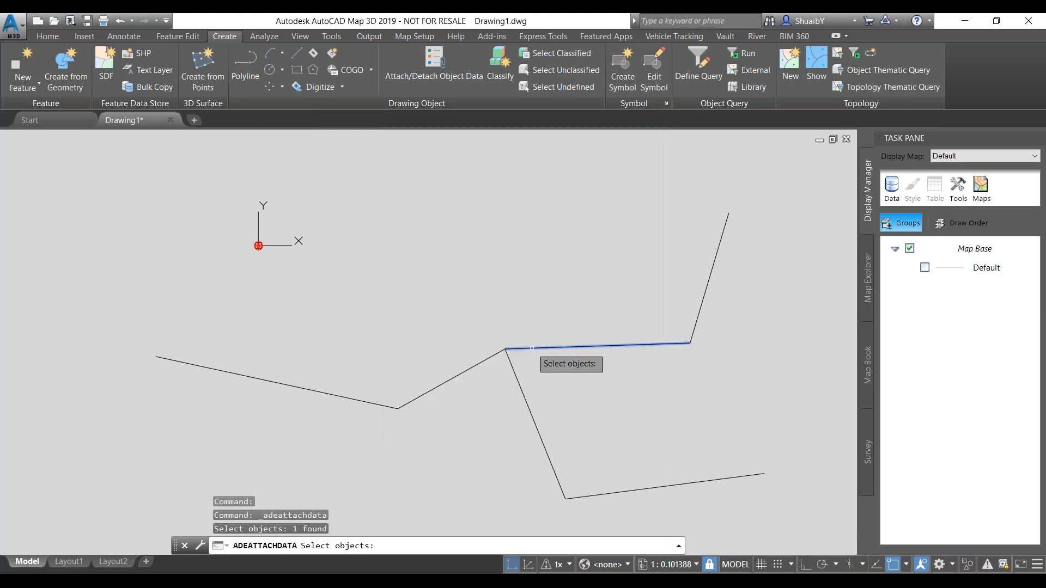
left_click(513, 375)
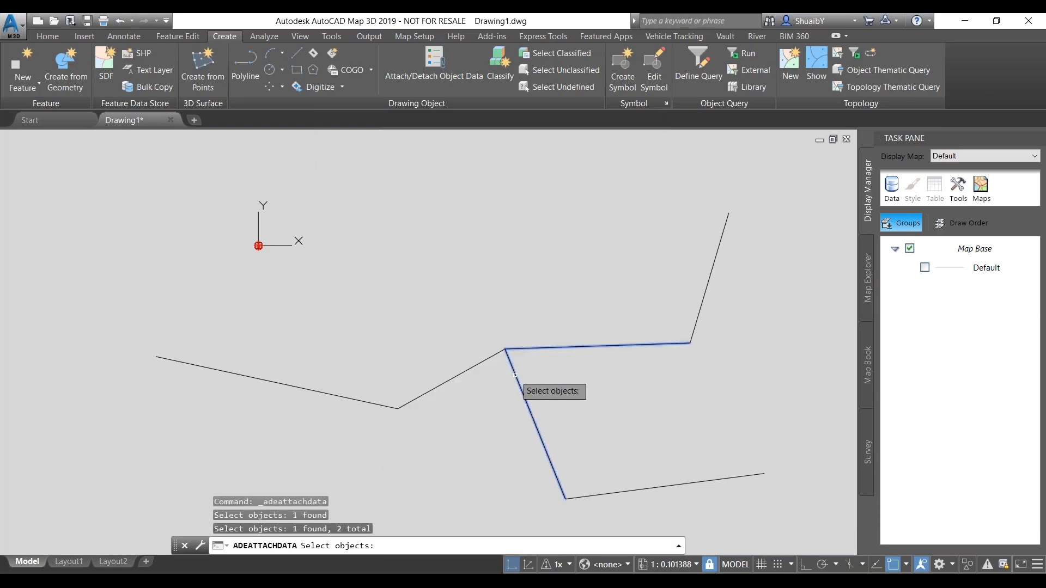
left_click(653, 486)
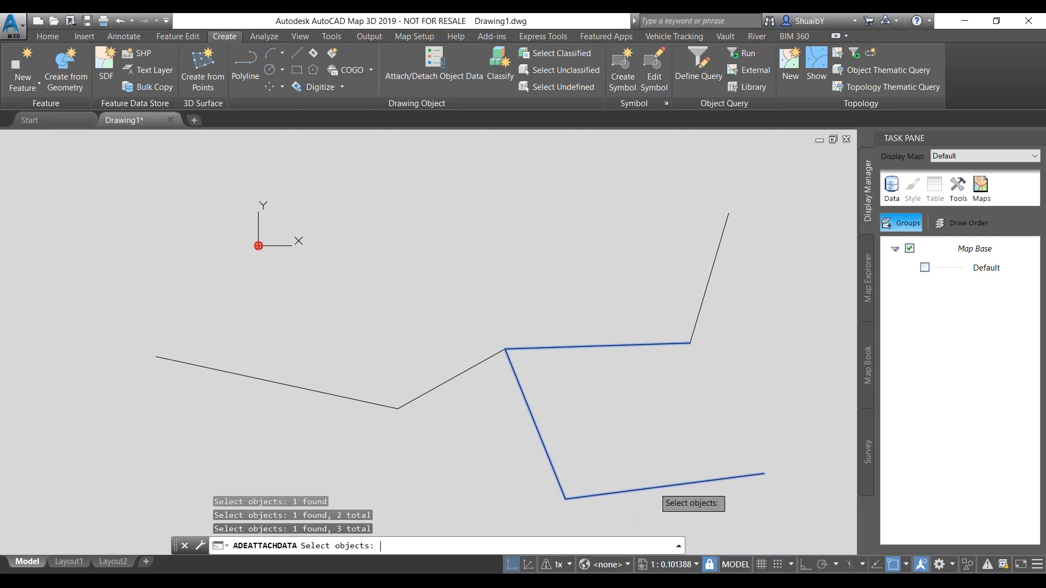
key("Return")
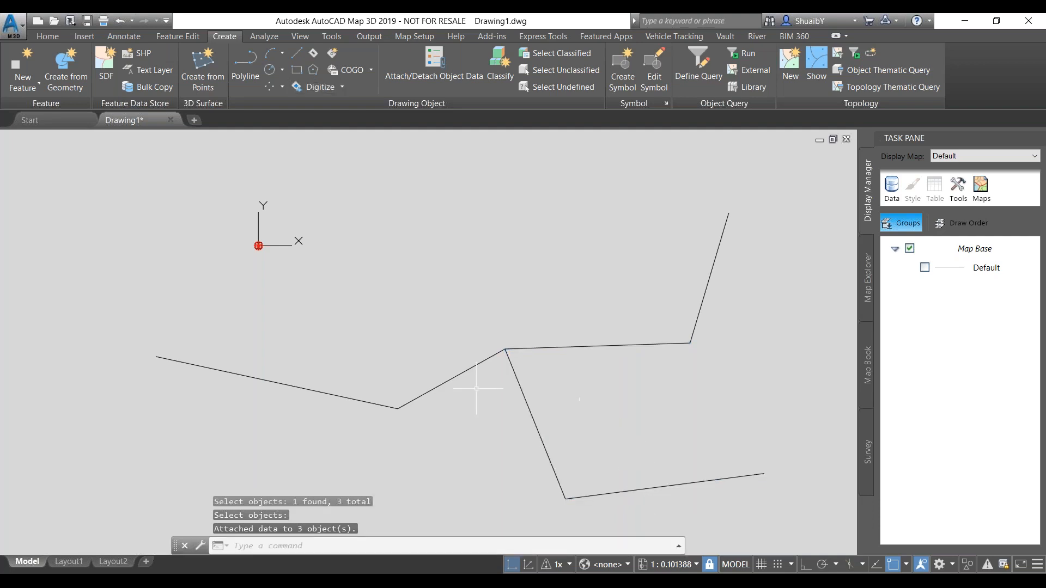
- Set MATERIAL_TYPE to STEEL and PIPE_SIZE to 100 in the WATER_PIPES data of the near-horizontal line right of the middle vertex
left_click(601, 346)
right_click(493, 199)
left_click(506, 479)
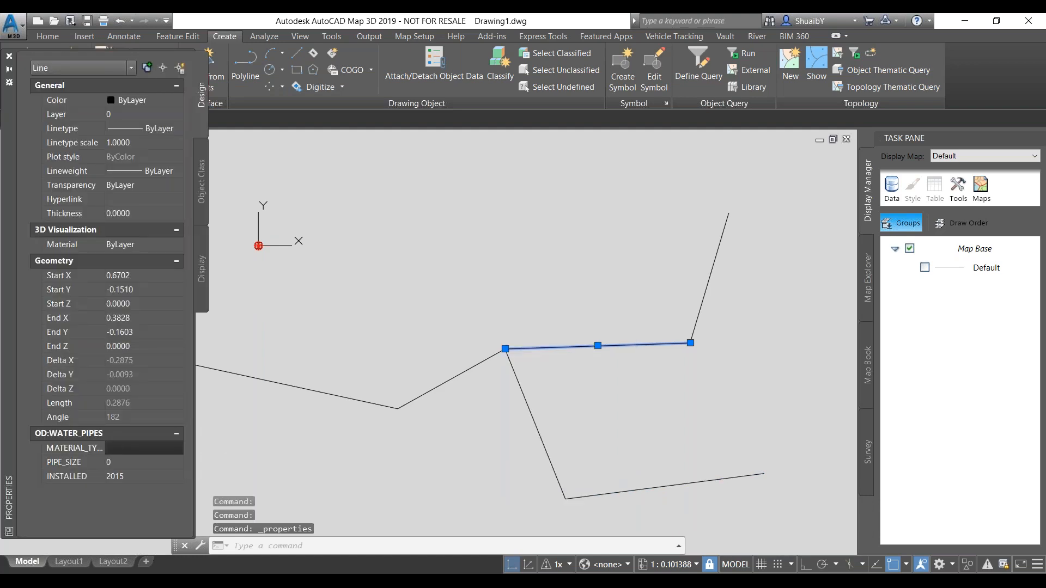
type("ST")
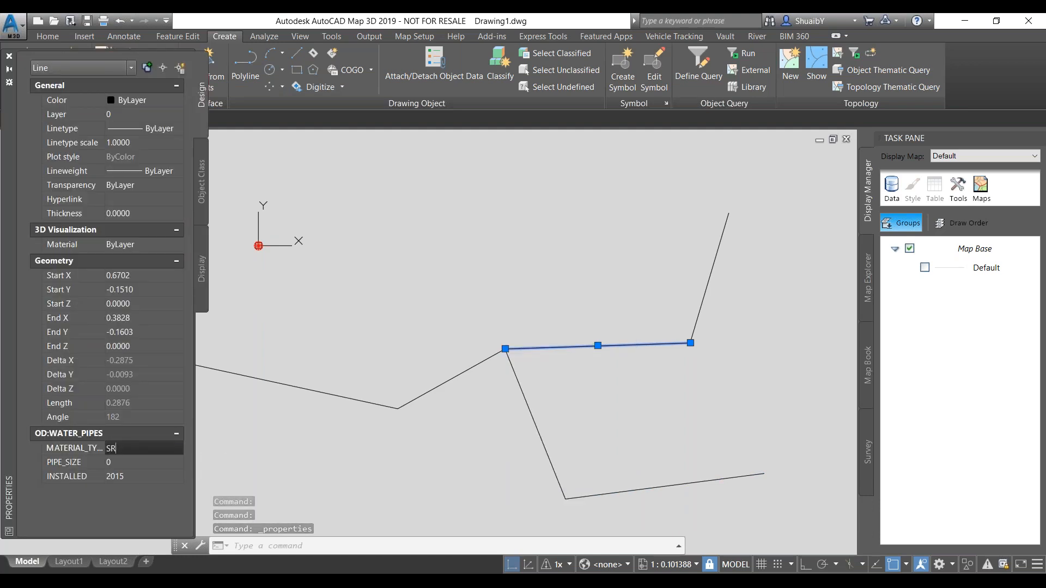
type("EEL")
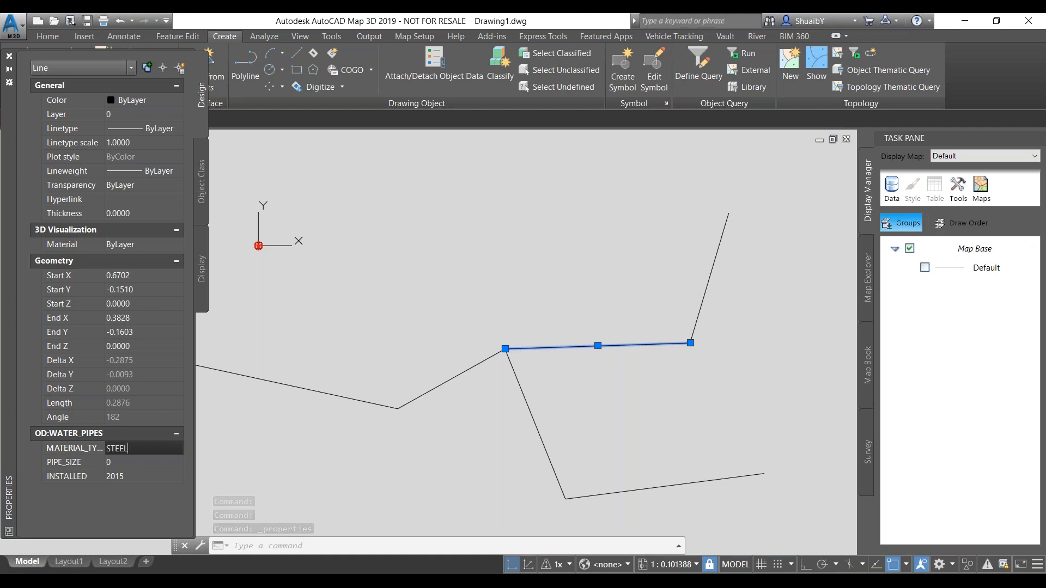
left_click(113, 464)
type("100")
key("Tab")
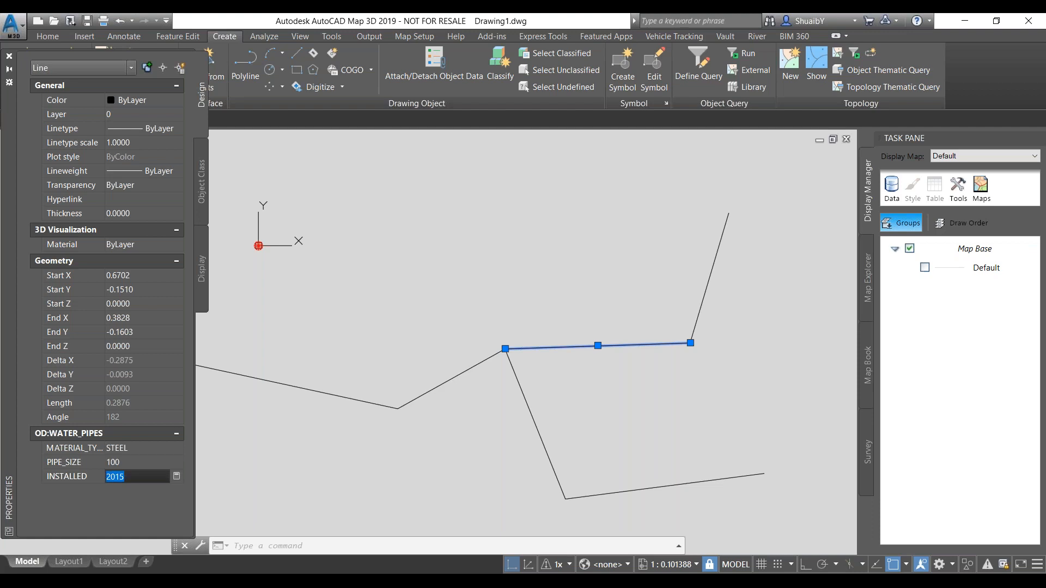
left_click(304, 468)
key("Escape")
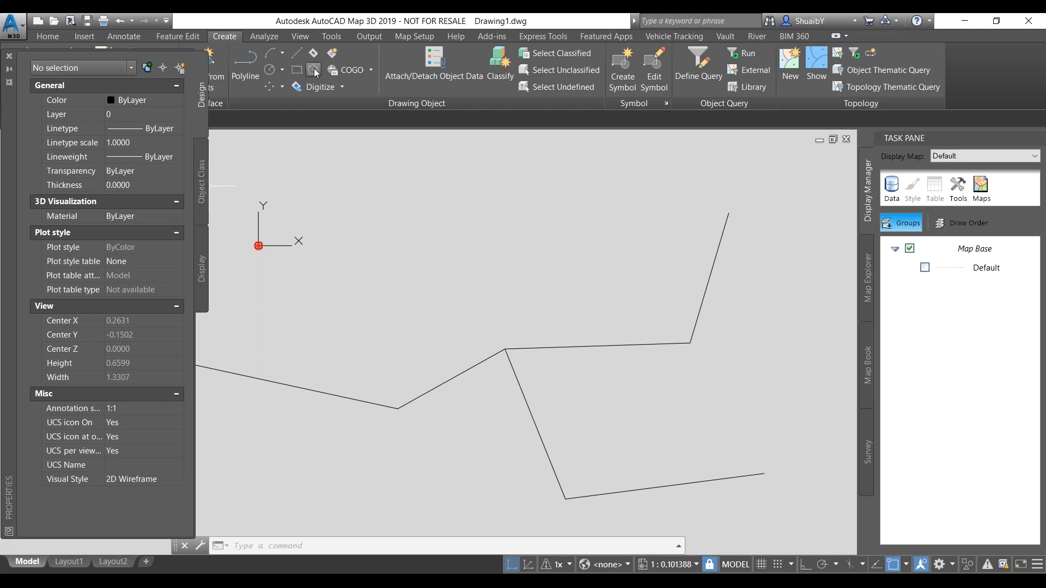
- Try to store STEEL as the WATER_PIPES material type value without attaching it to any line
left_click(434, 62)
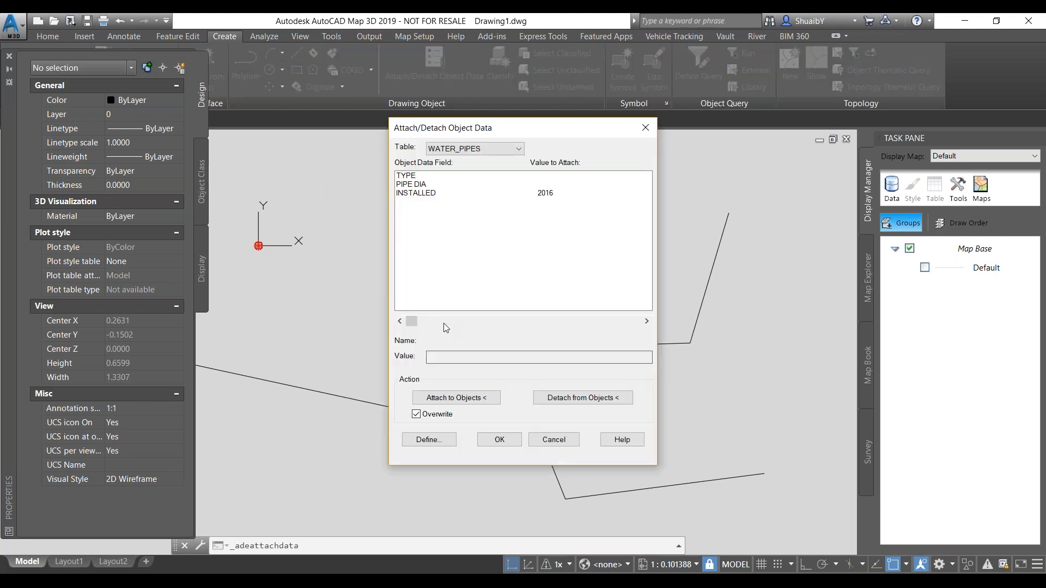
left_click(413, 184)
left_click(414, 176)
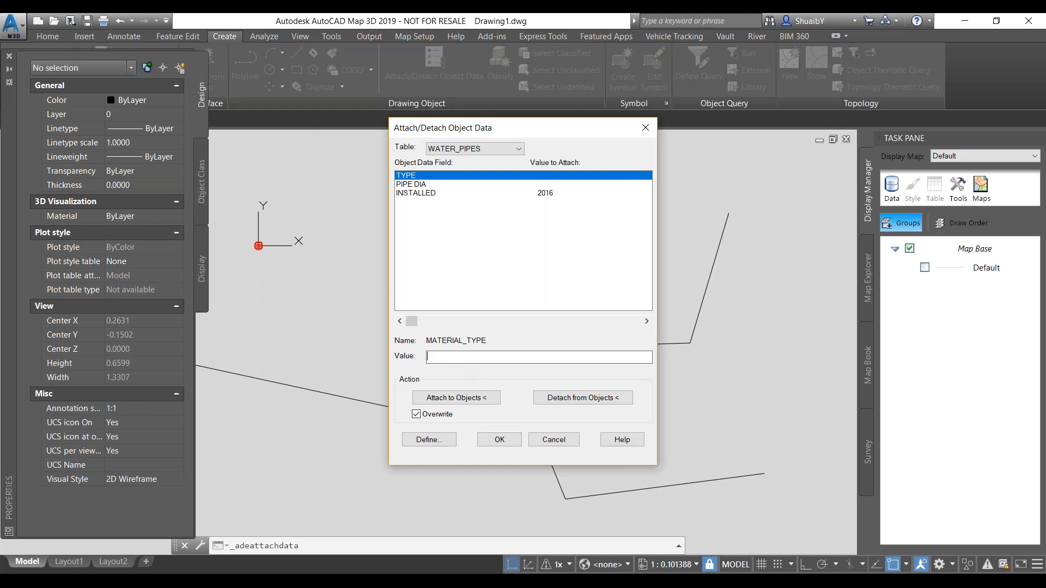
type("STEE")
key("BackSpace")
type("L")
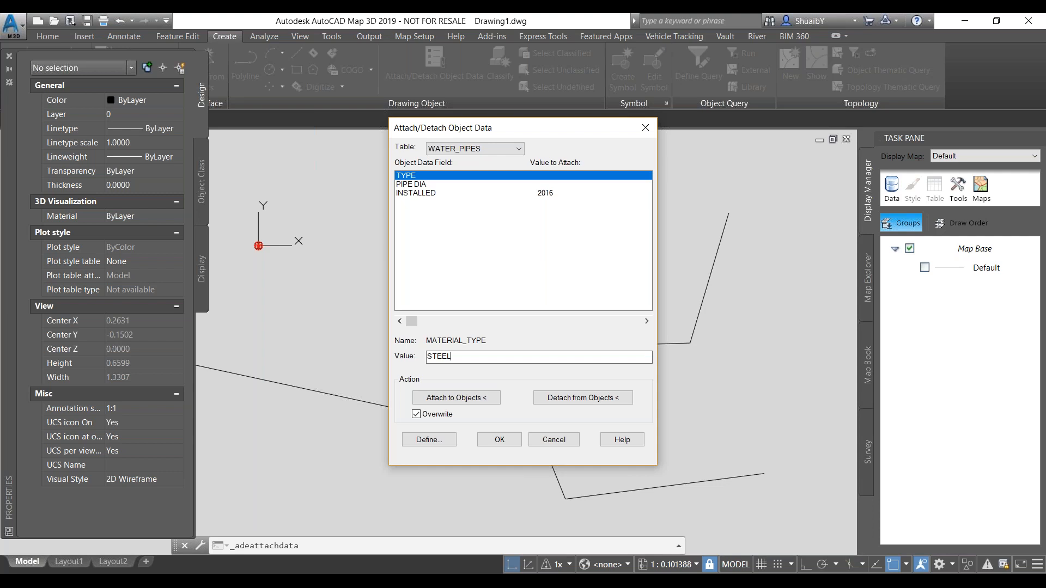
left_click(498, 440)
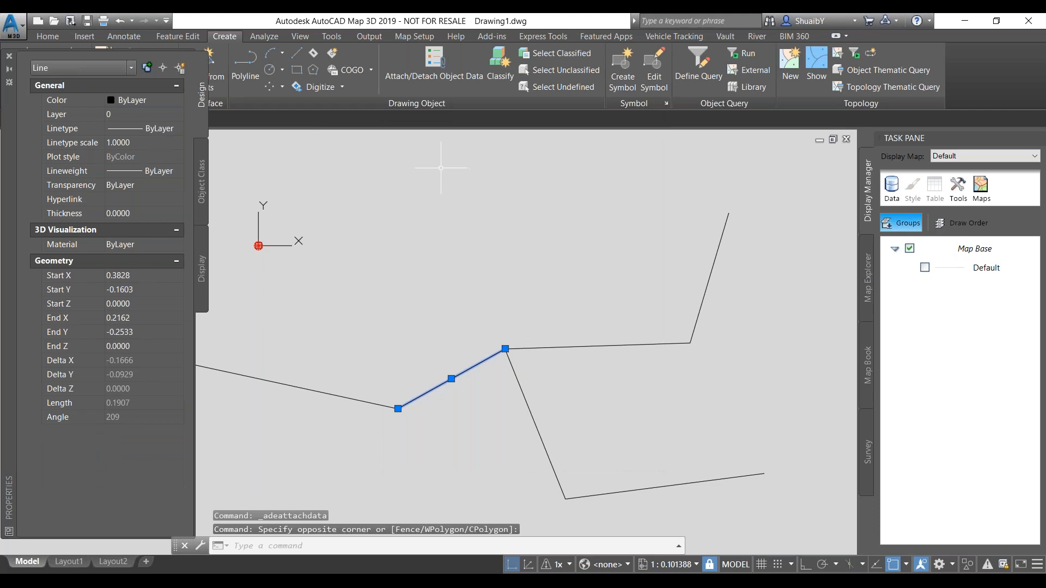
- Check the PIPE DIA and INSTALLED values offered for attachment from the WATER_PIPES table, without attaching anything
key("Escape")
left_click(418, 76)
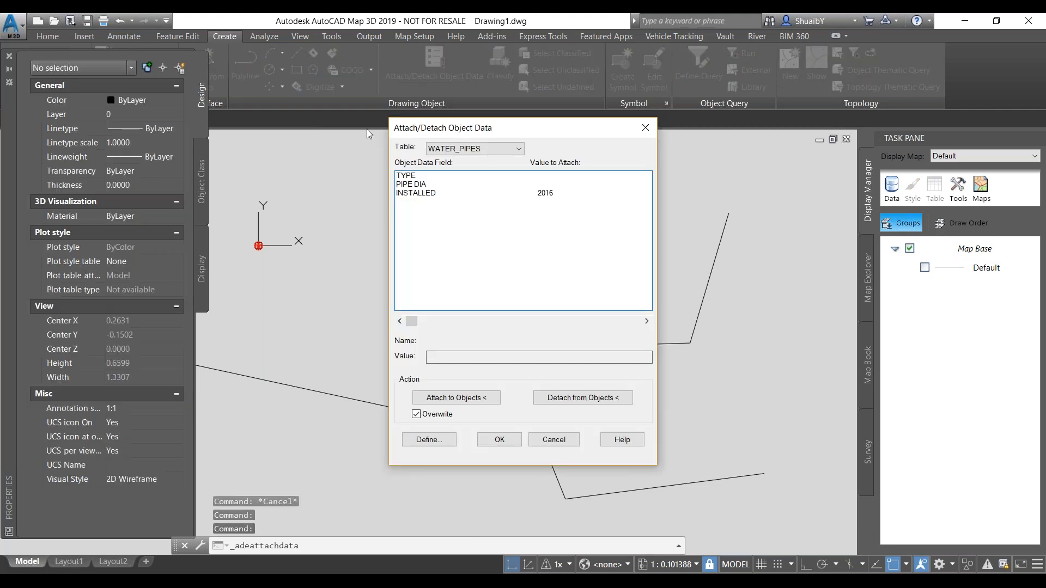
left_click(417, 185)
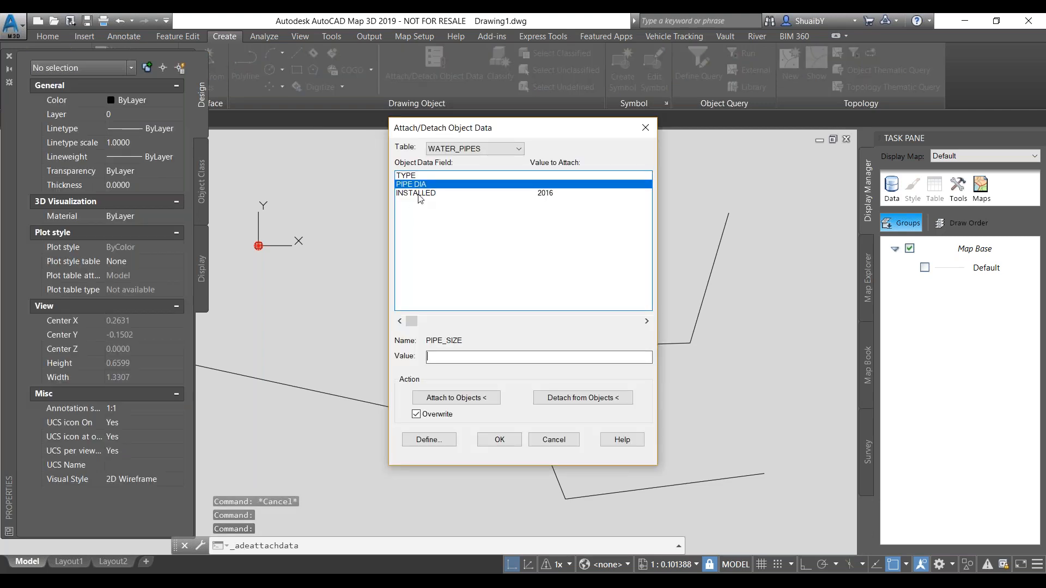
left_click(418, 193)
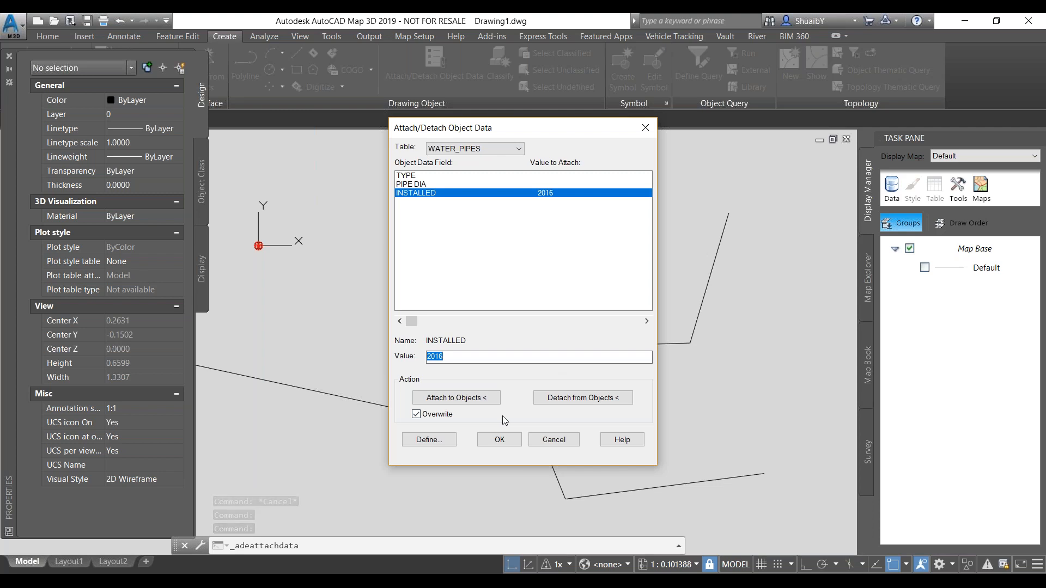
left_click(645, 128)
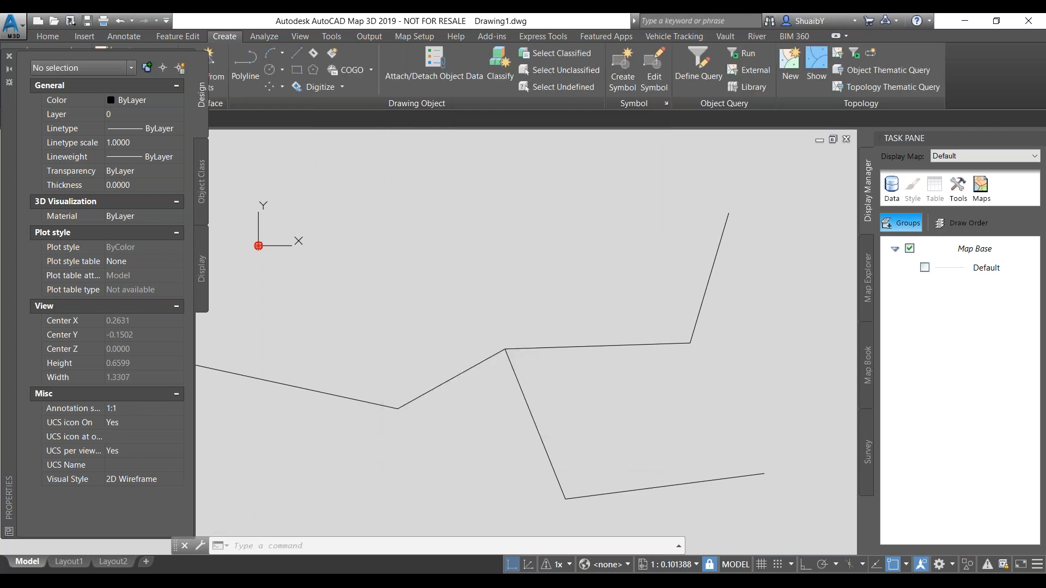
- Review the WATER_PIPES data of the near-horizontal line together with the steep line of the lower branch
left_click(722, 228)
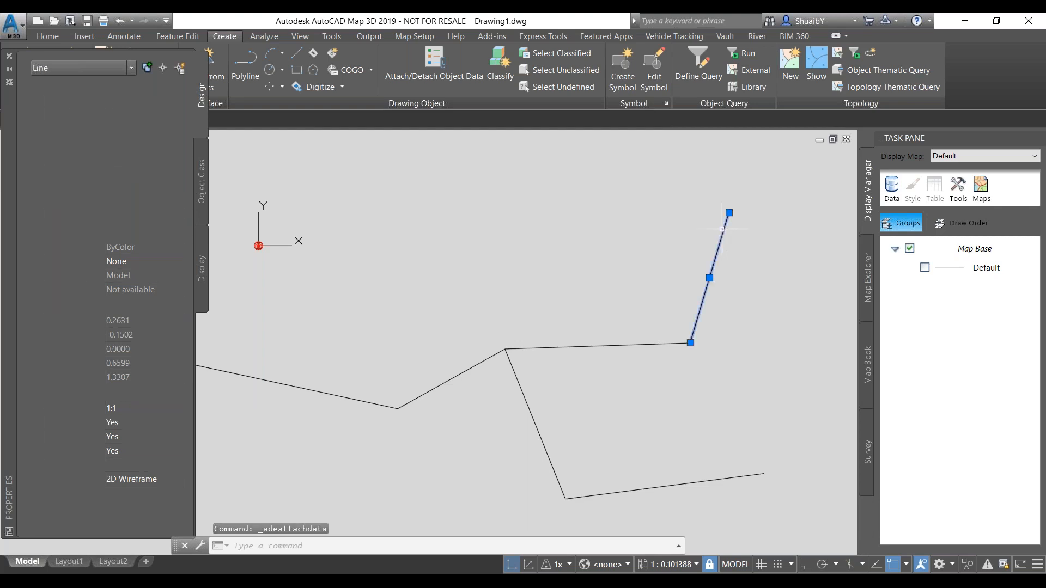
key("Escape")
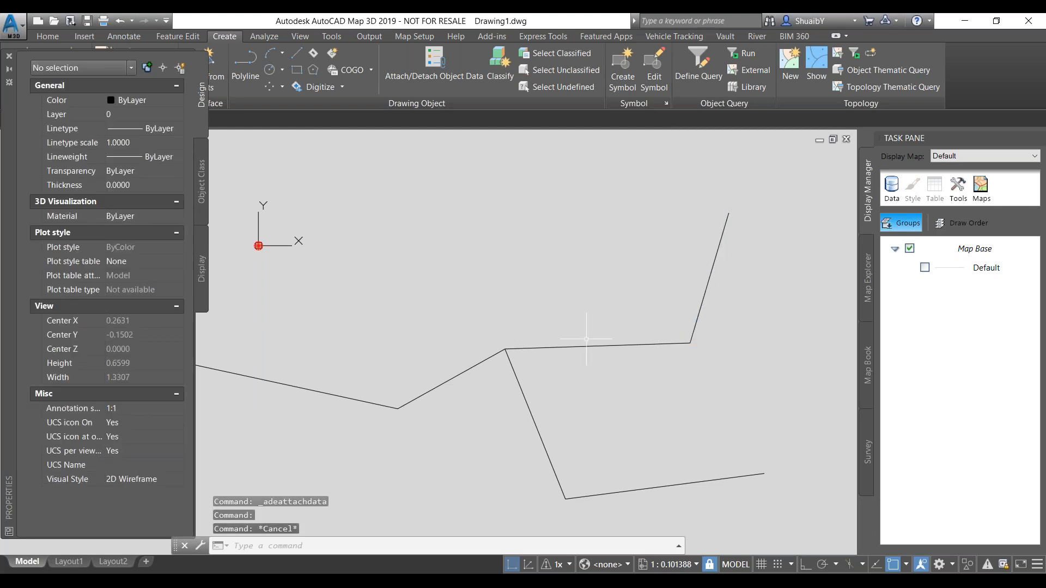
left_click(586, 344)
left_click(592, 341)
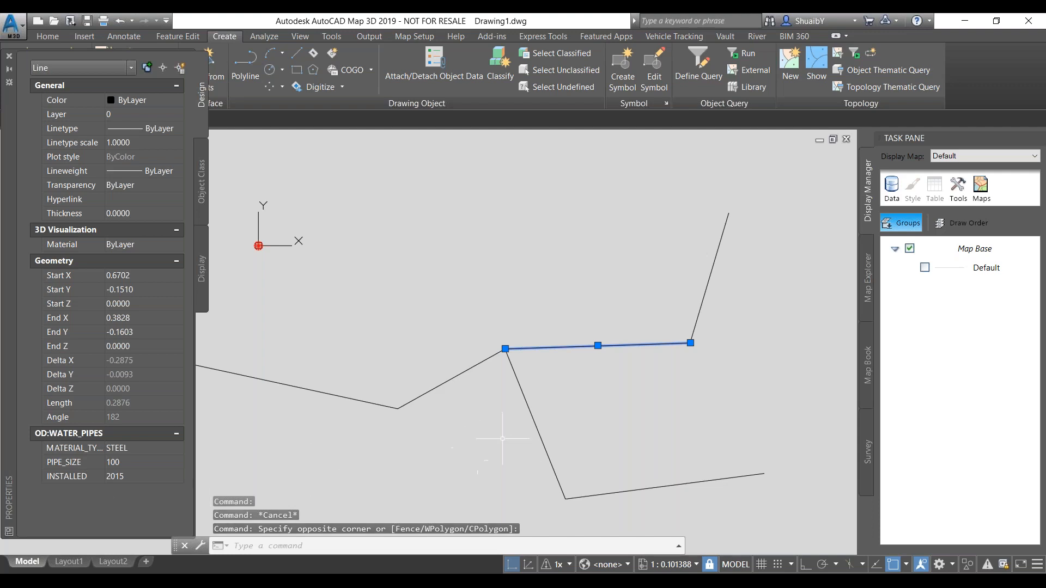
left_click(533, 420)
left_click(602, 327)
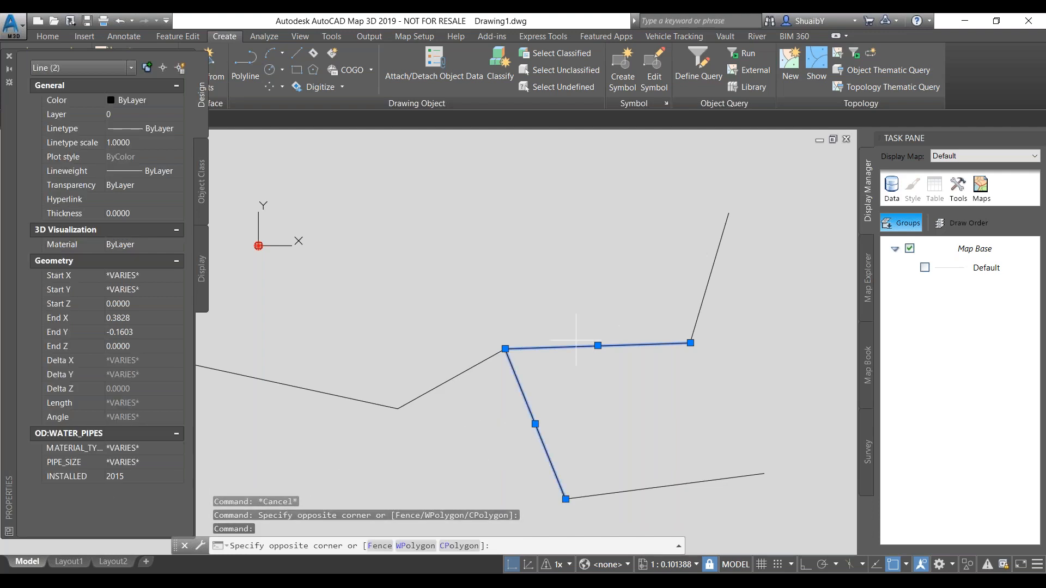
key("Escape")
key("Escape")
key("Escape")
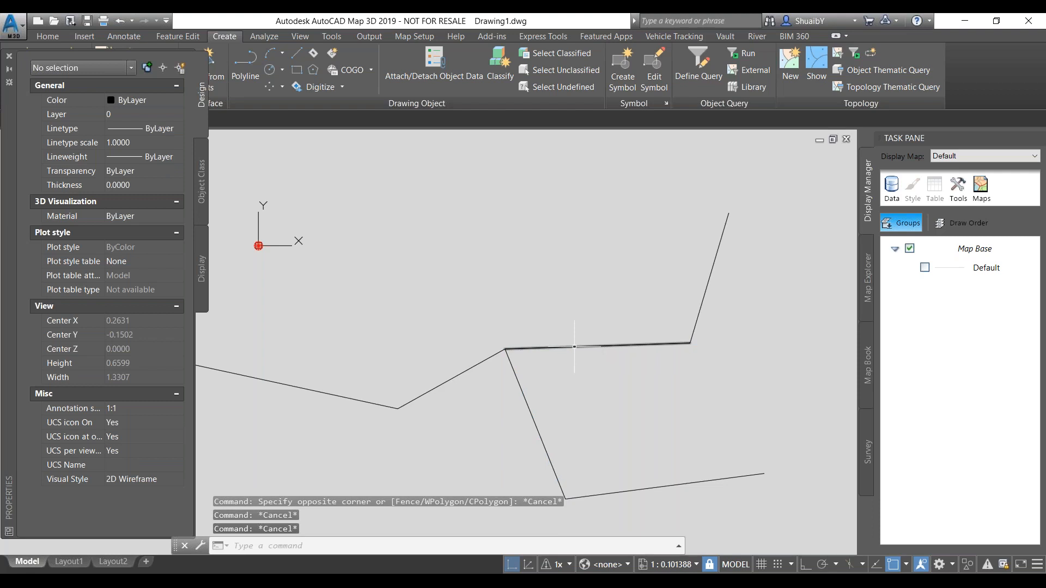
mouse_move(574, 346)
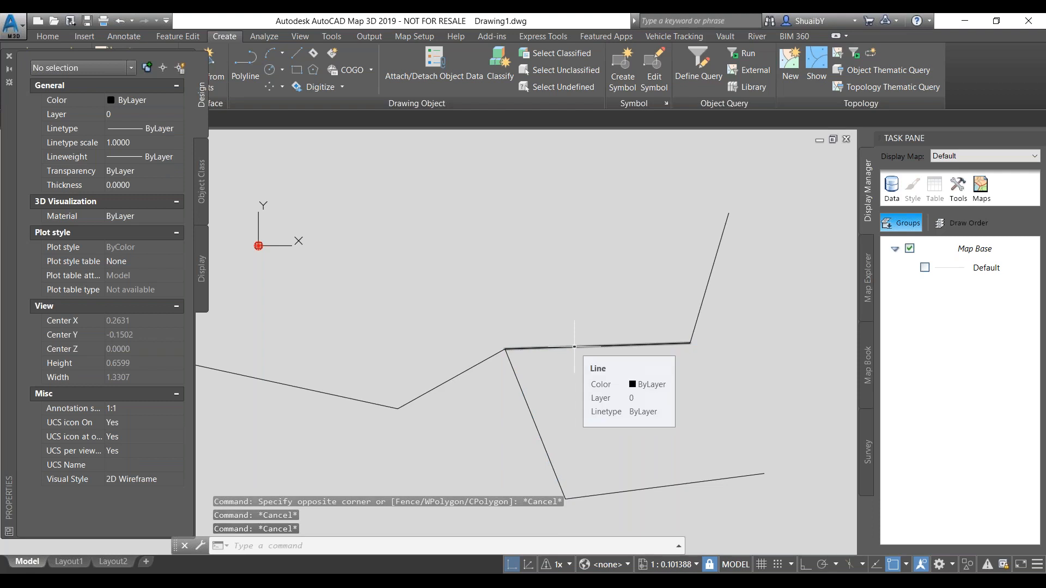
left_click(718, 248)
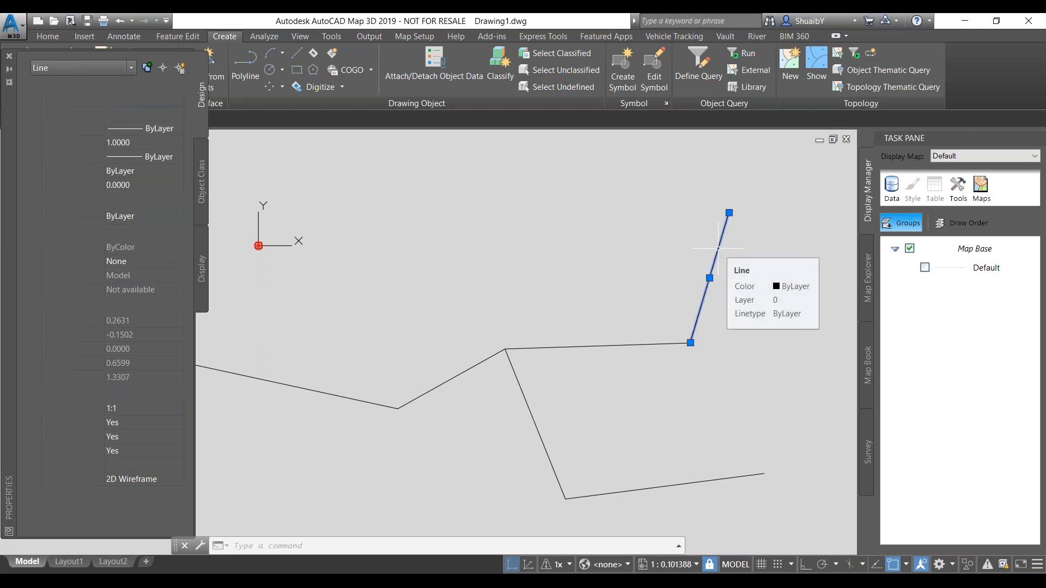
left_click(639, 310)
left_click(602, 357)
left_click(548, 392)
left_click(469, 436)
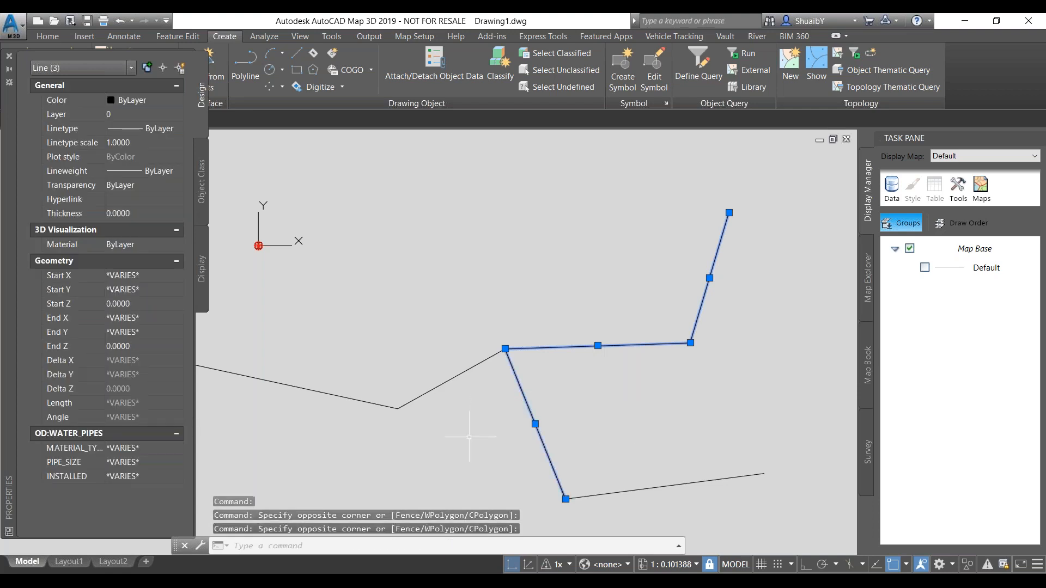
key("Escape")
- Set MATERIAL_TYPE to STEEL for both lower-branch lines, the near-horizontal line and the steep upper-right line together
left_click(555, 376)
left_click(466, 422)
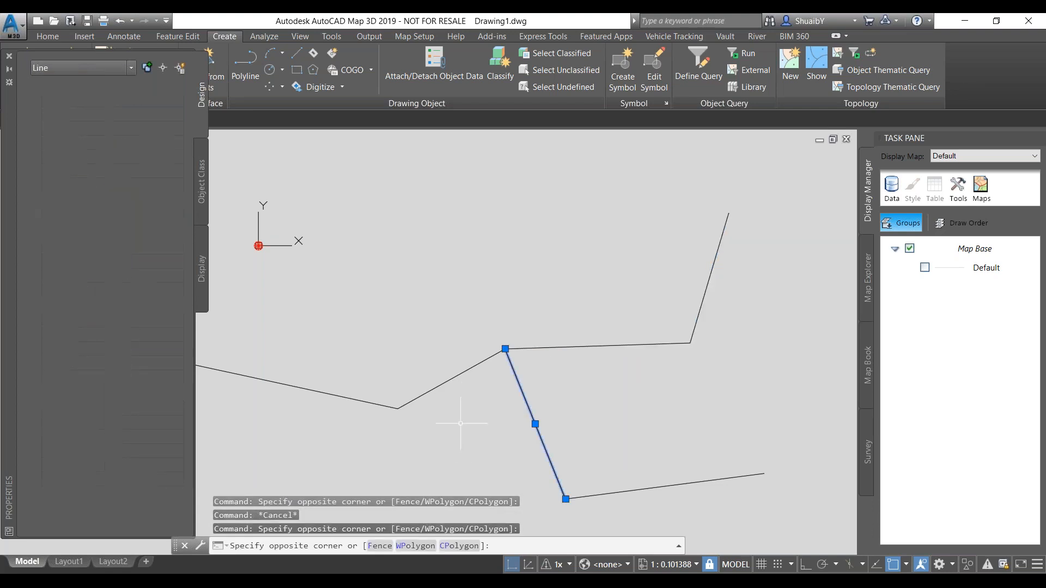
left_click(609, 332)
left_click(599, 354)
left_click(733, 288)
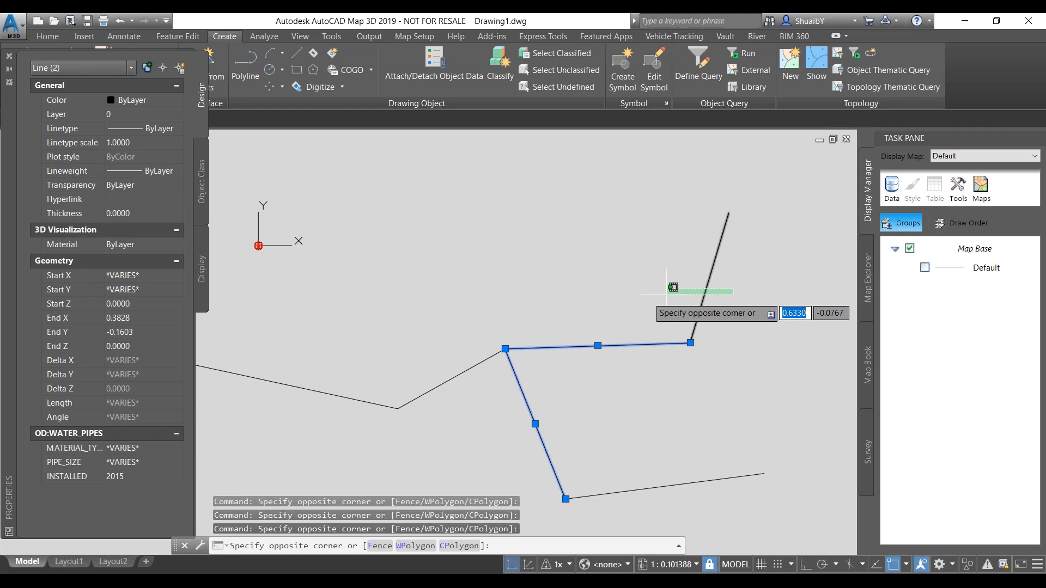
left_click(673, 287)
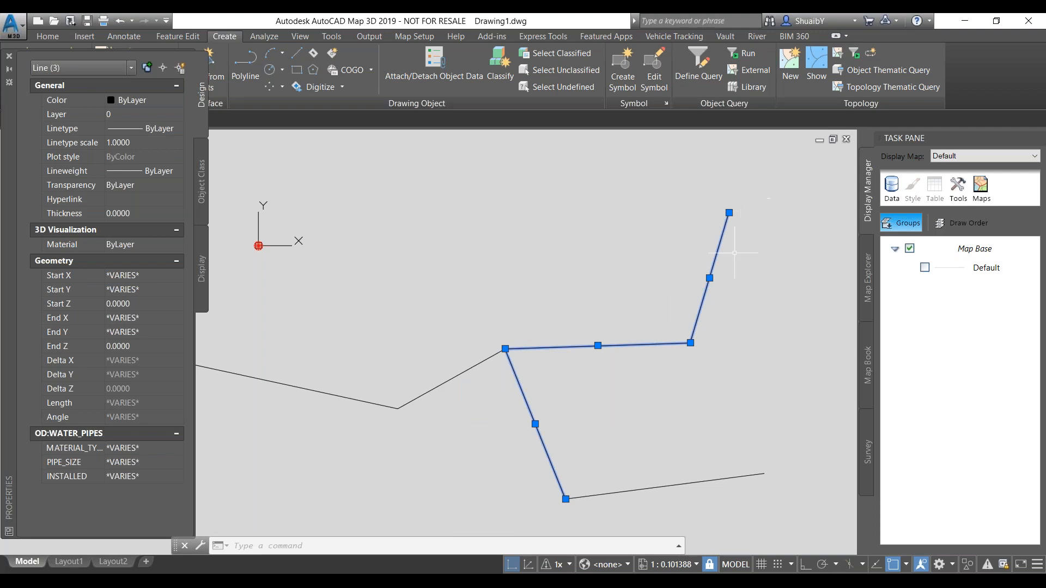
left_click(654, 482)
left_click(646, 499)
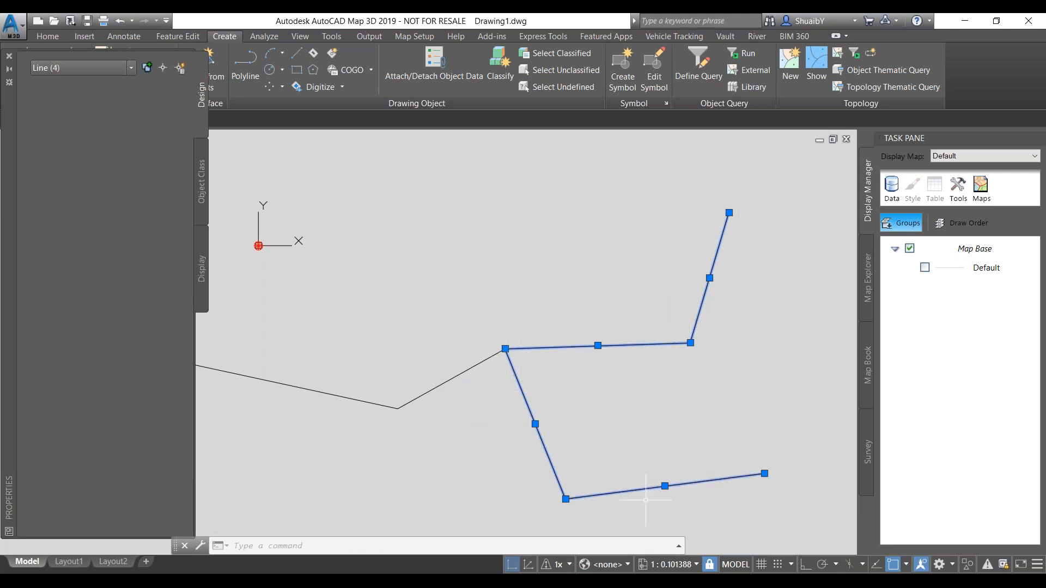
left_click(142, 448)
type("S")
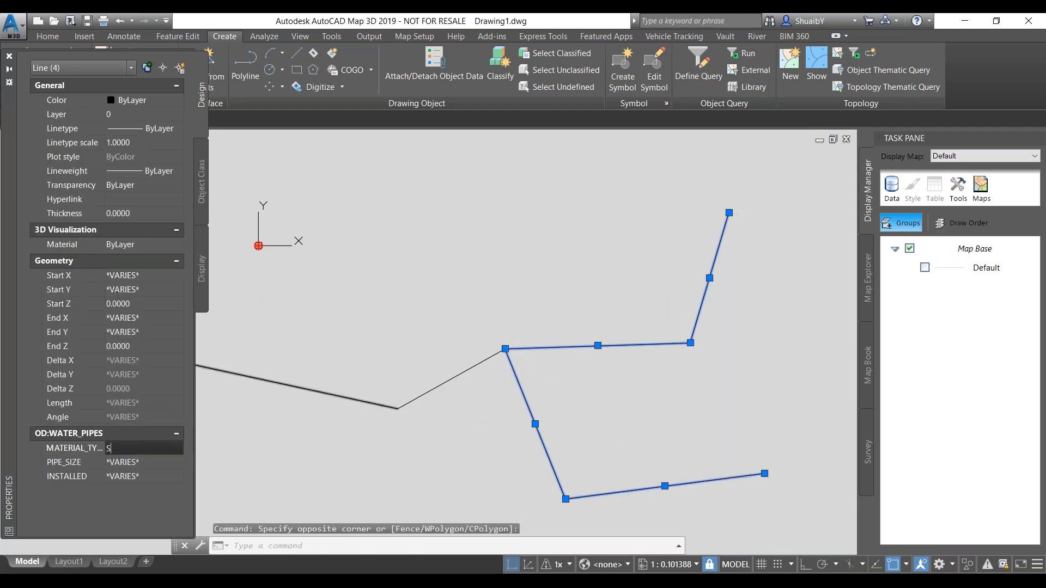
type("TEEL")
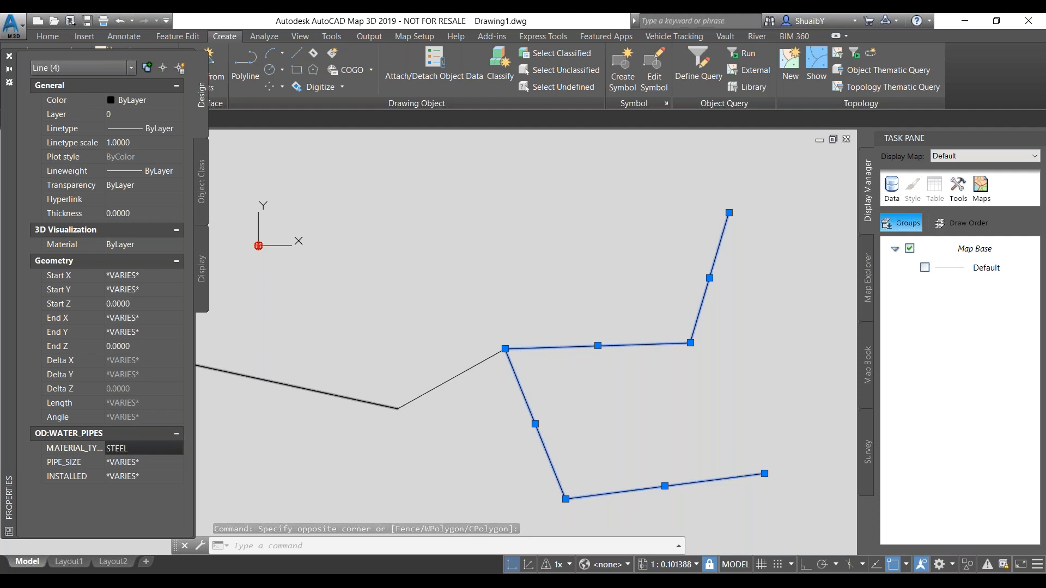
- Set PIPE_SIZE to 150 and INSTALLED to 2018 for the four selected lines, and close their properties
left_click(139, 463)
type("2")
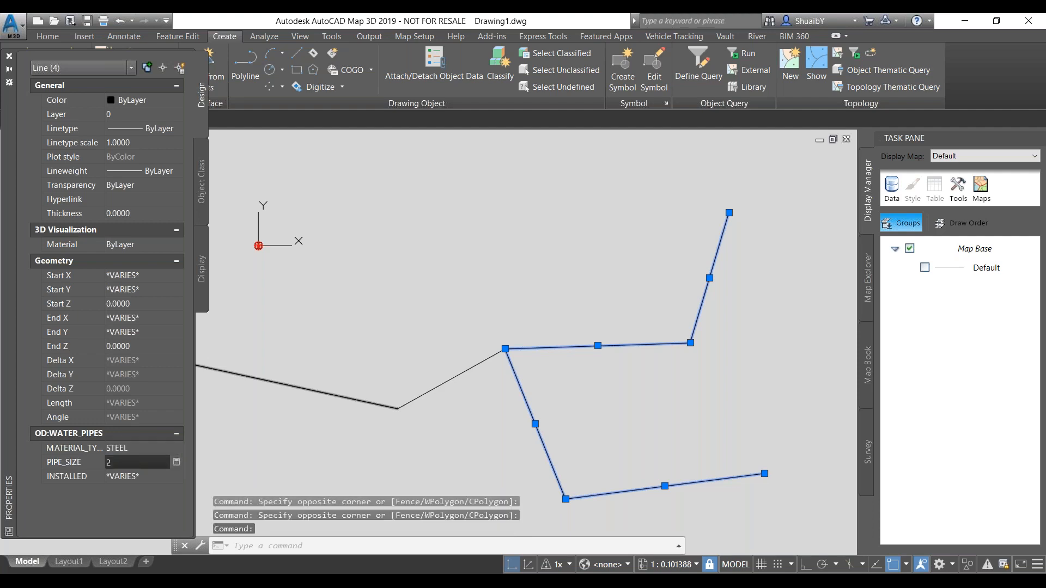
key("BackSpace")
type("150")
left_click(135, 476)
type("2018")
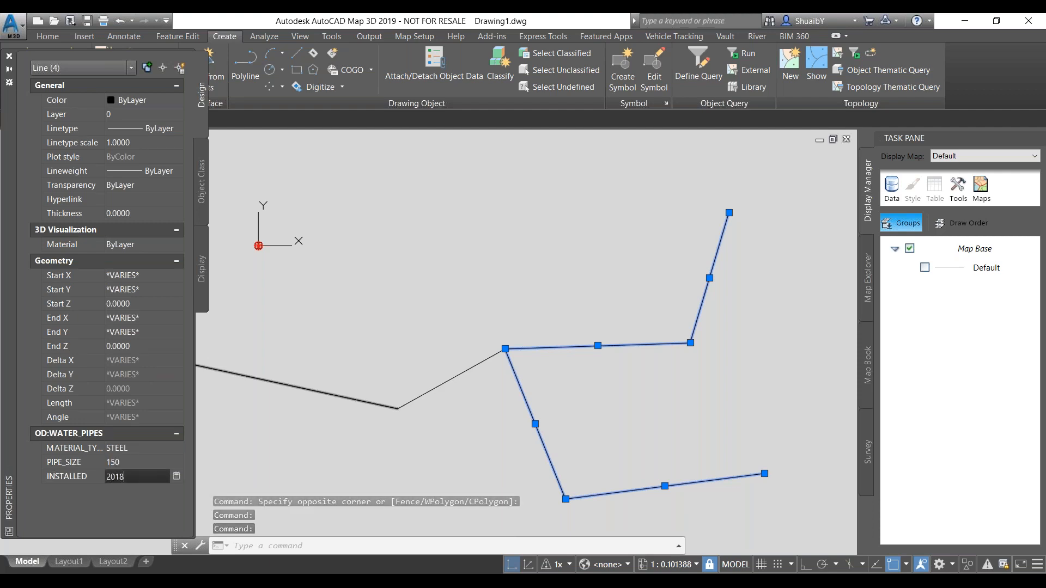
key("Return")
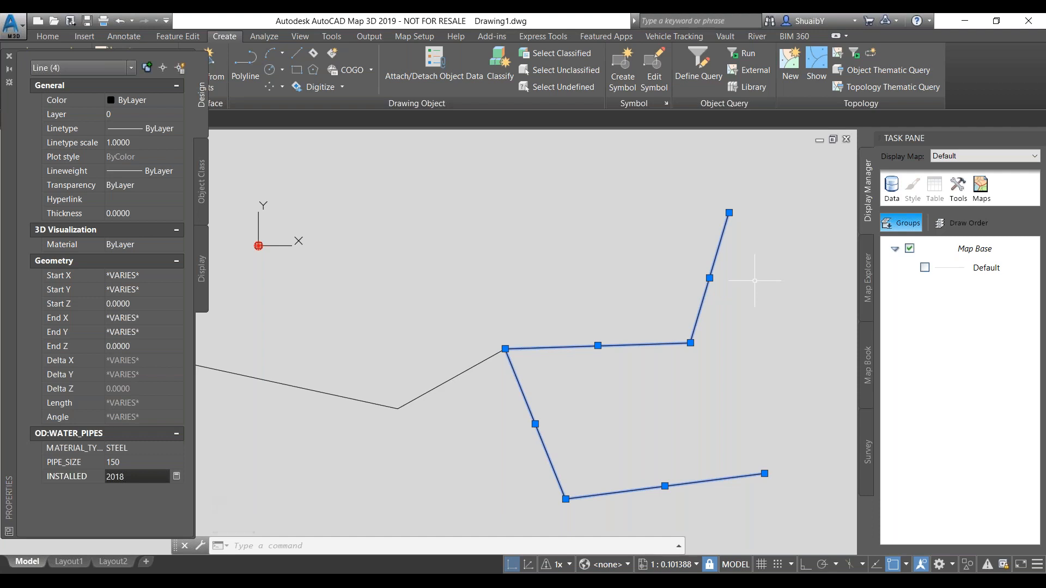
key("Escape")
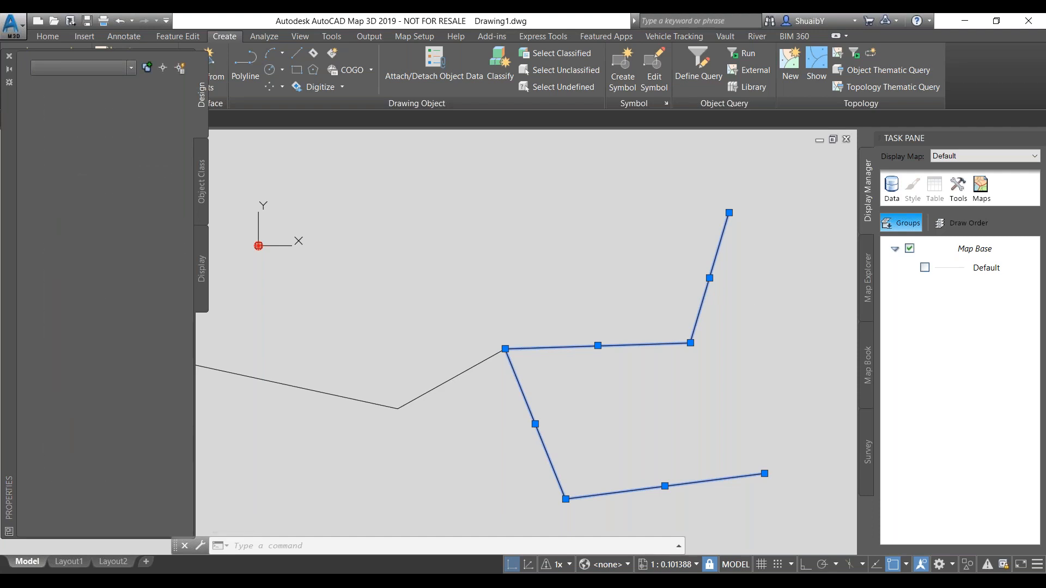
key("Escape")
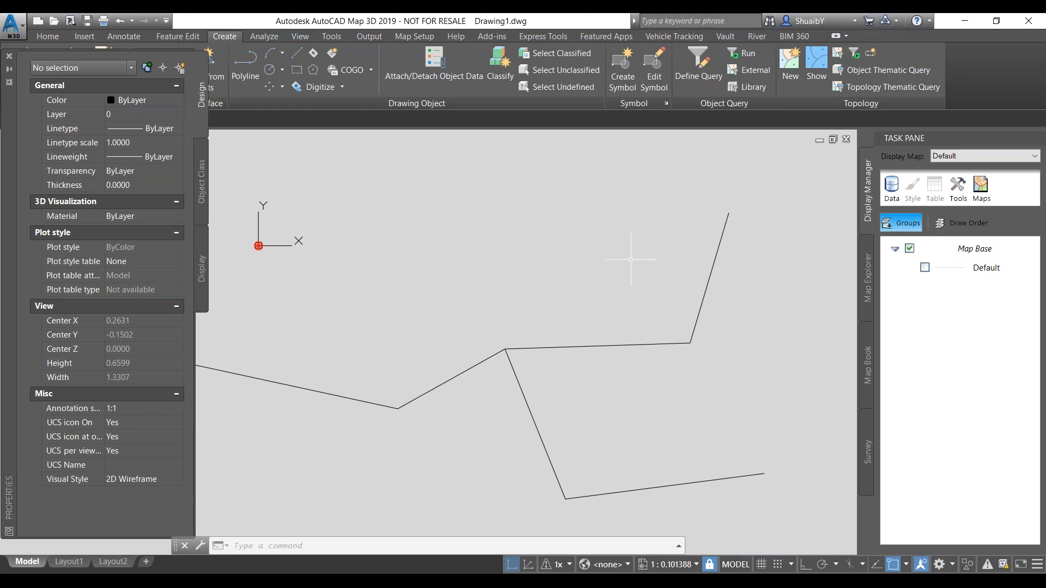
left_click(8, 55)
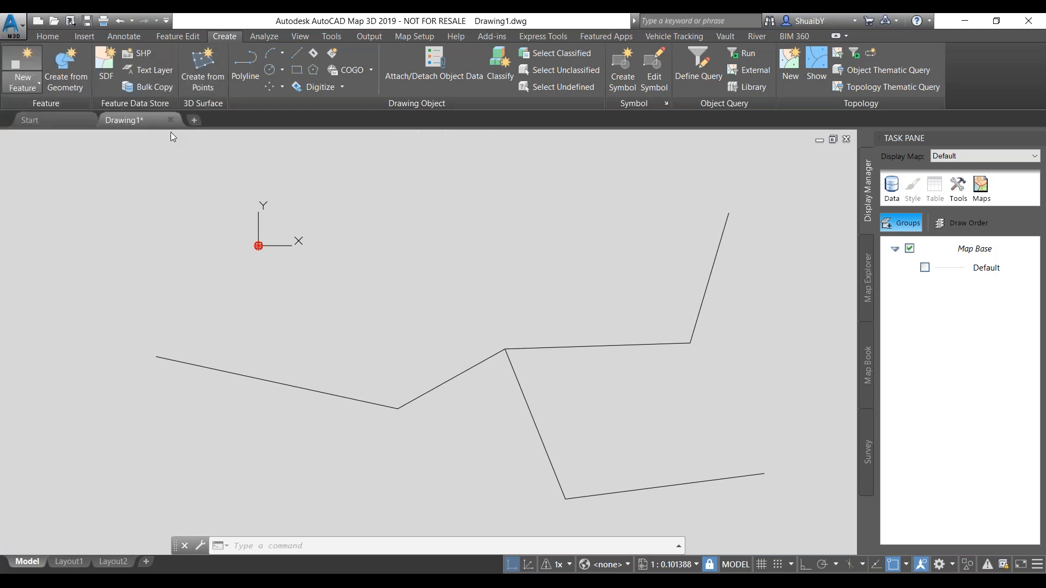